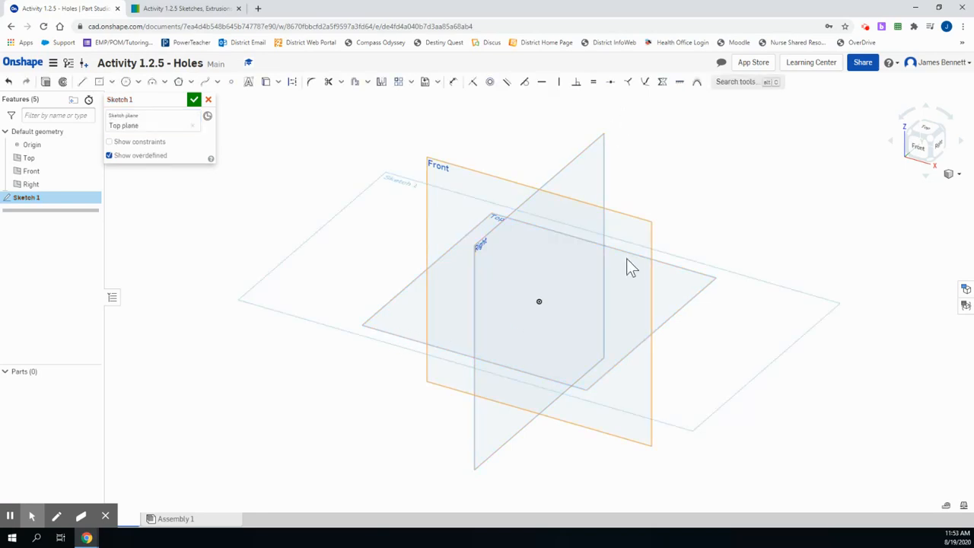
Sketch a circle centred on the origin of the Top plane, about 0.91 in in diameter
left_click(928, 140)
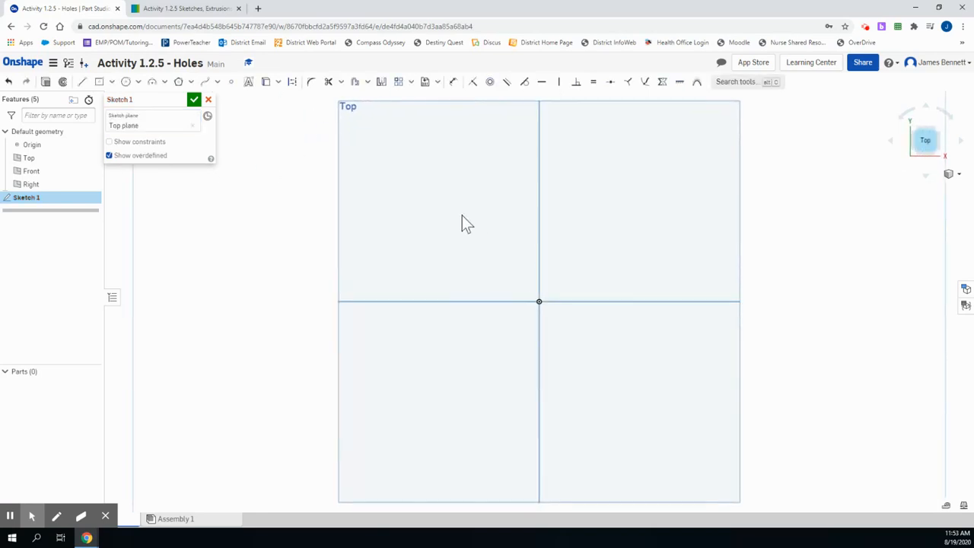
left_click(125, 82)
left_click(539, 302)
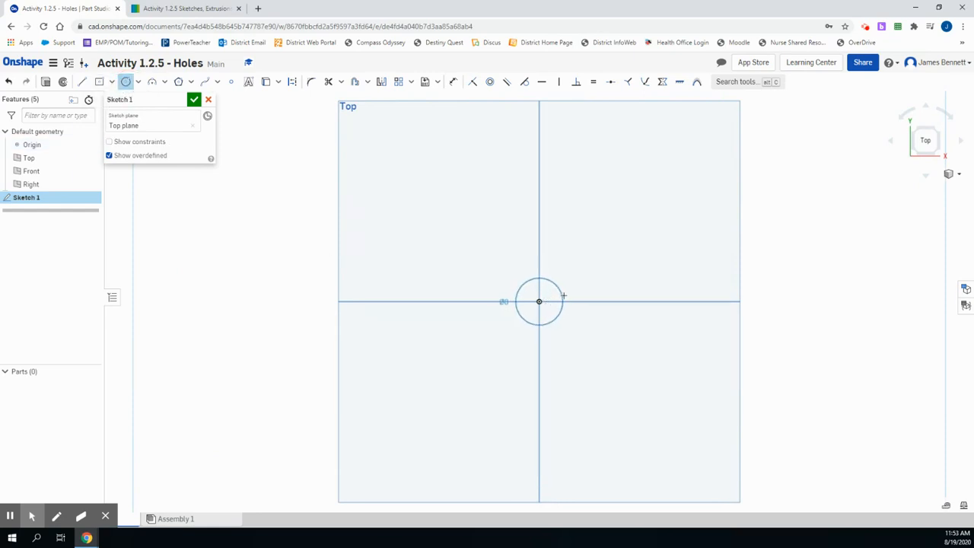
left_click(570, 292)
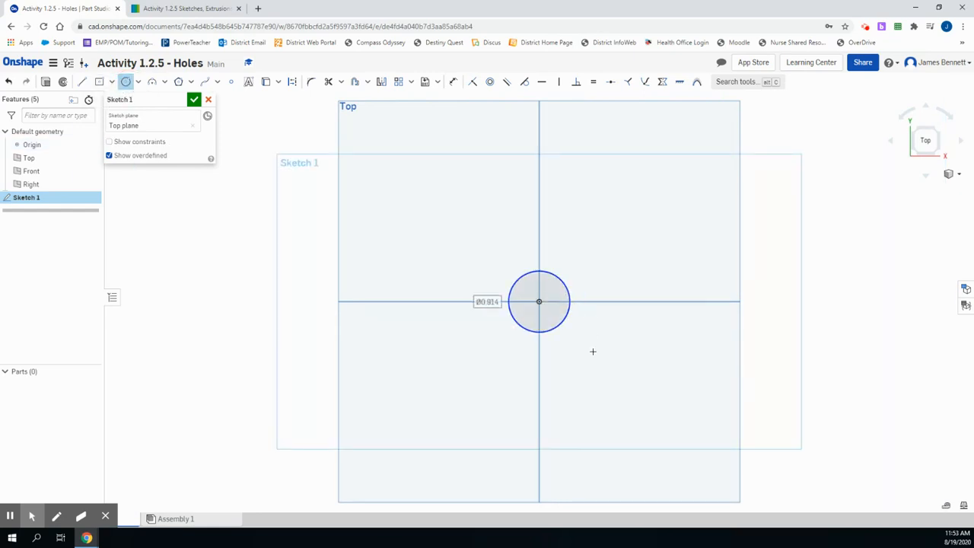
Look up the base's diameter in the reference drawing, dimension the circle to 1.25 in and finish the sketch
left_click(213, 9)
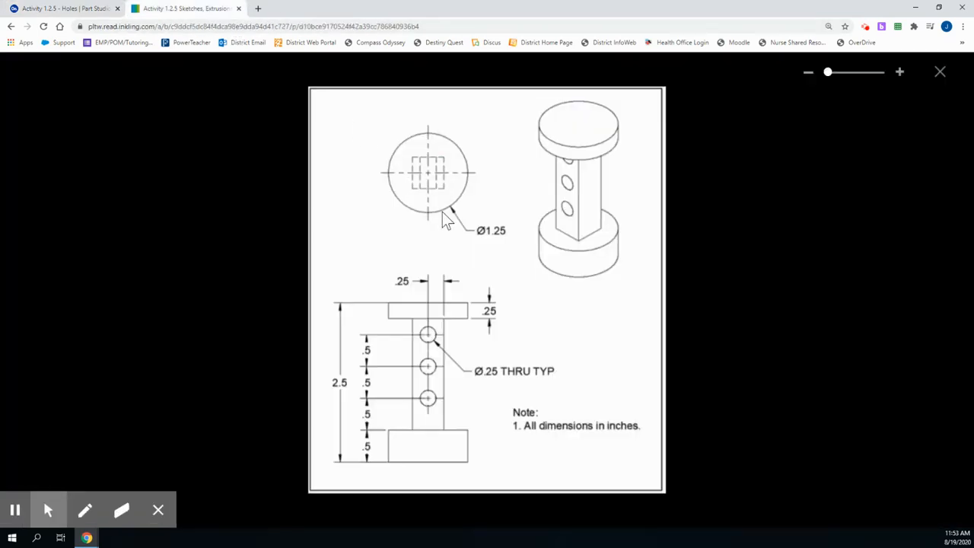
left_click(112, 12)
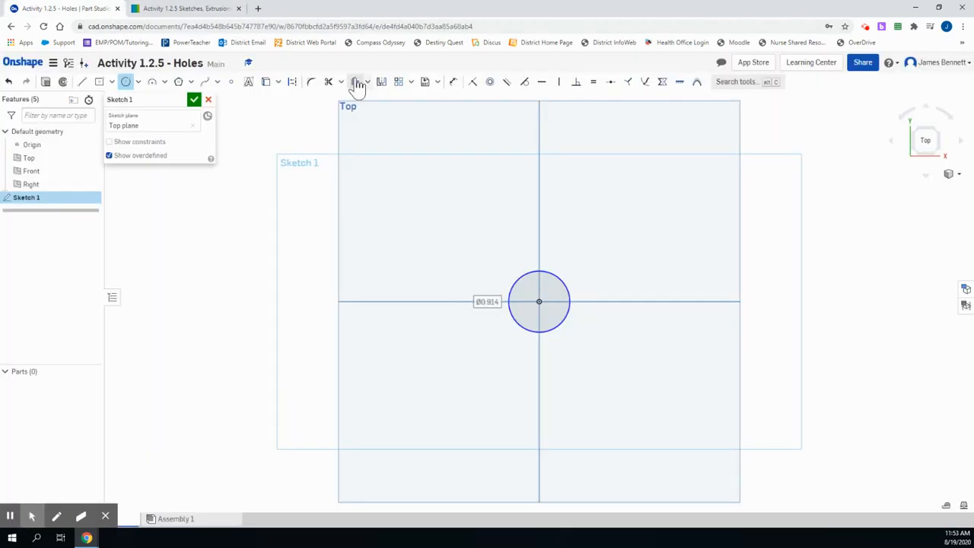
left_click(472, 83)
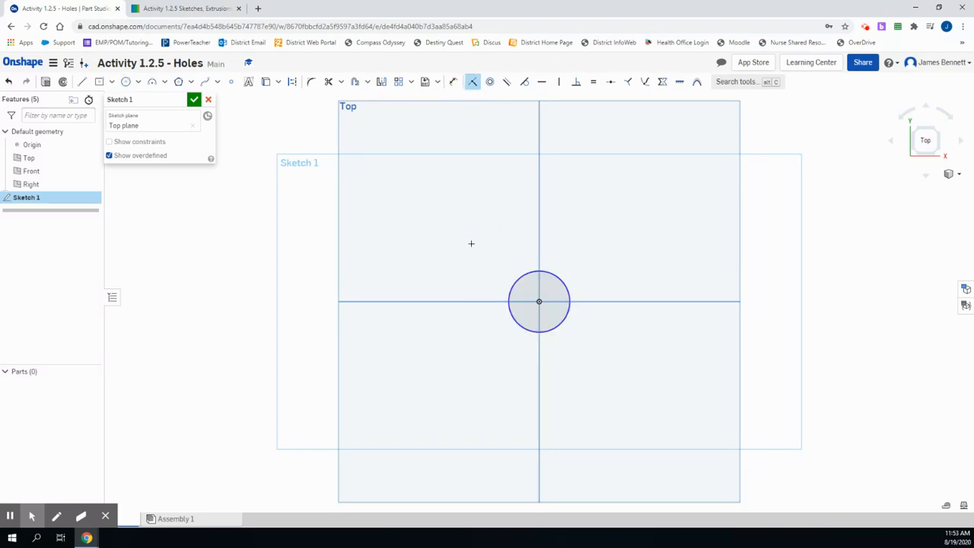
left_click(528, 274)
left_click(453, 83)
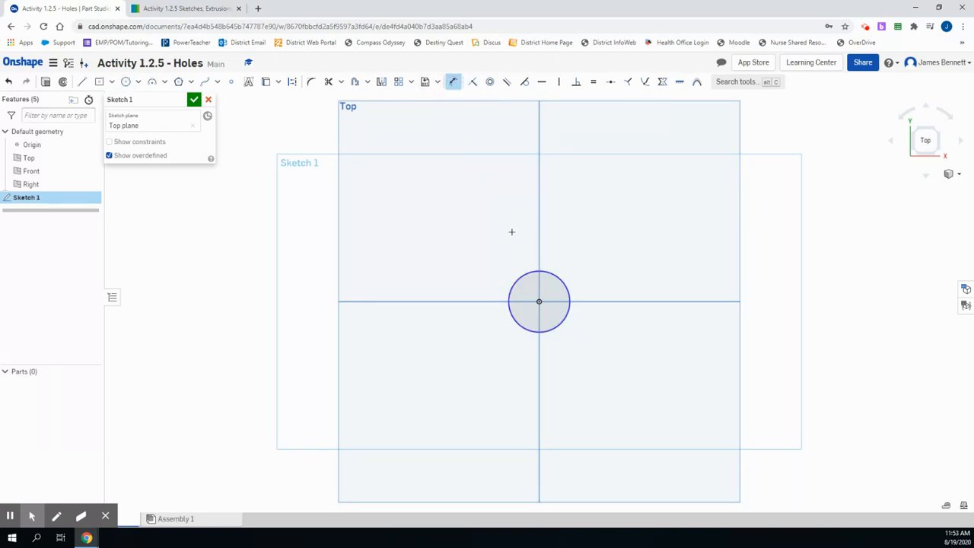
left_click(525, 274)
left_click(497, 256)
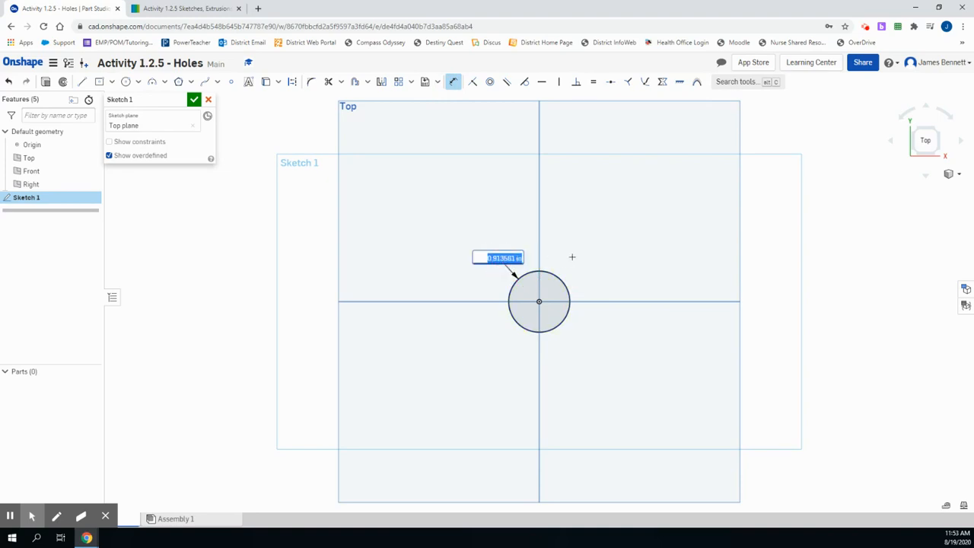
type("1.25")
key("Return")
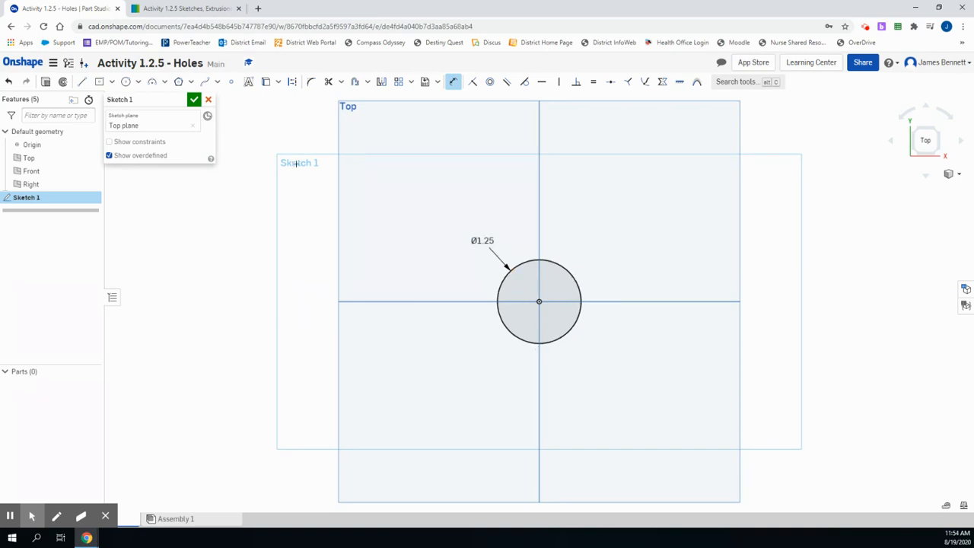
left_click(192, 99)
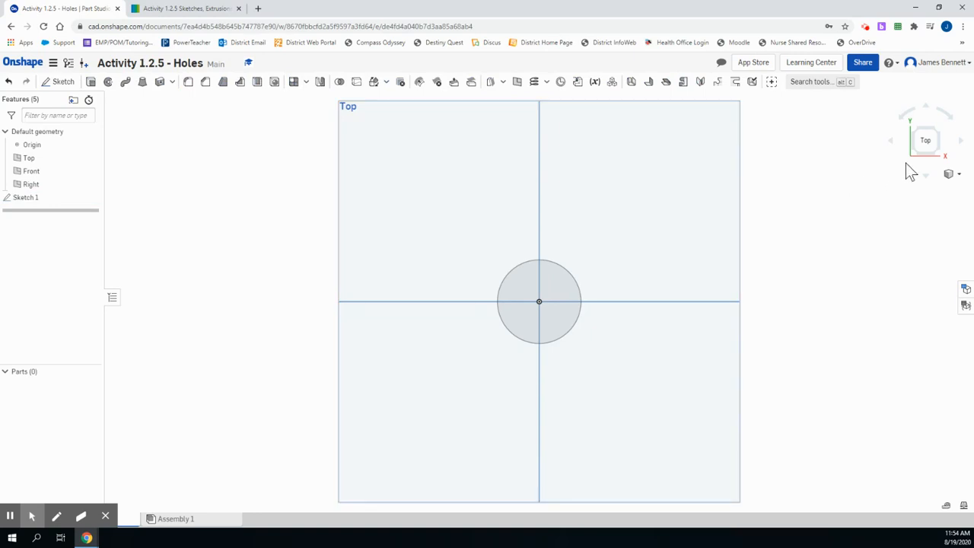
Extrude the circle as a new solid to the 0.5 in base thickness given in the reference drawing
left_click(940, 156)
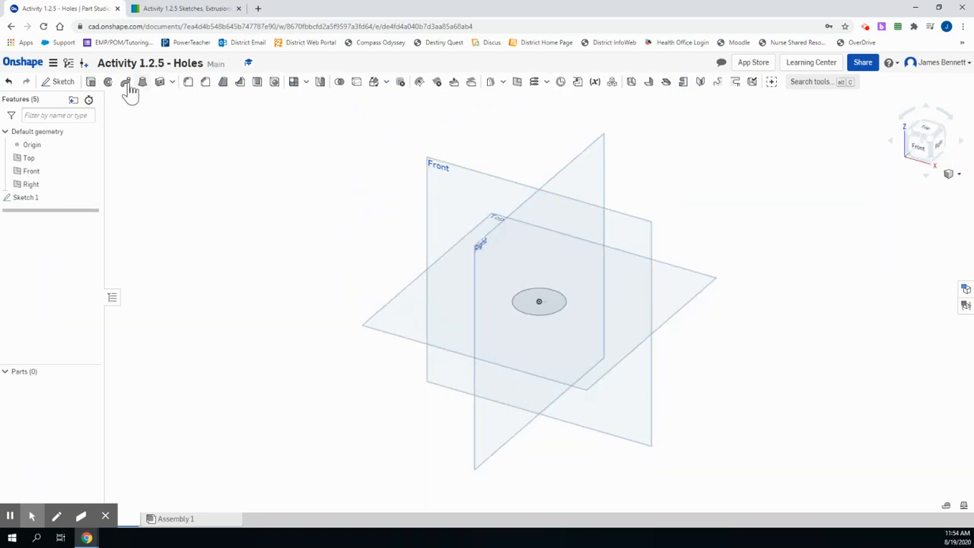
left_click(91, 81)
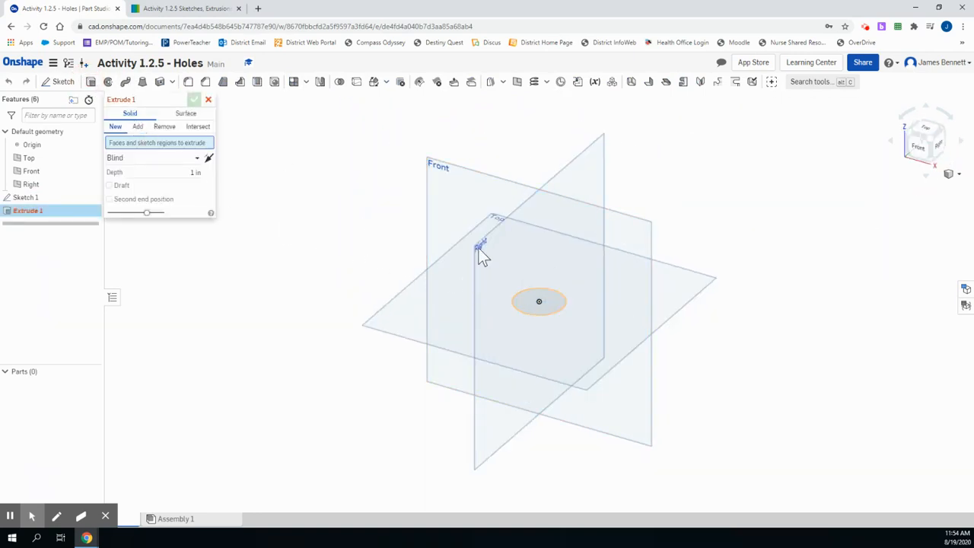
left_click(210, 10)
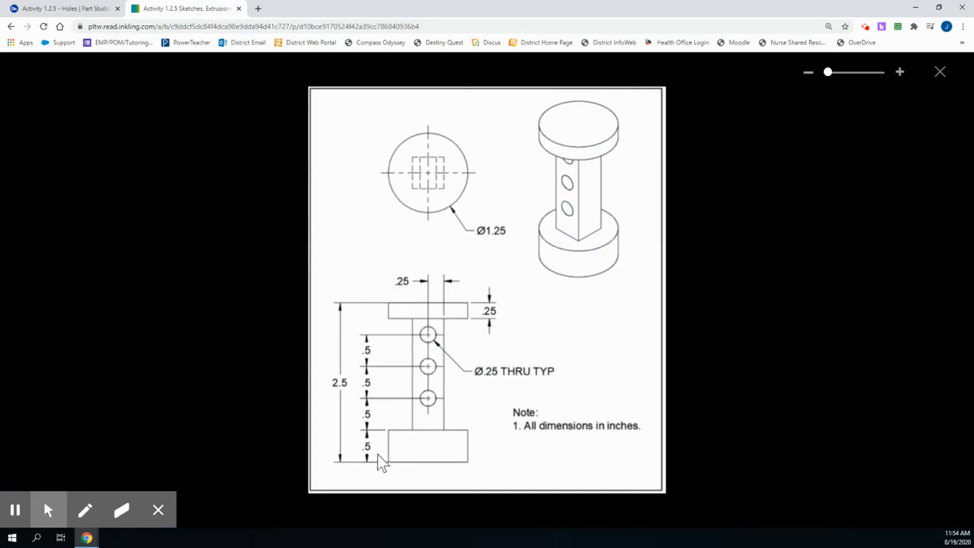
left_click(90, 11)
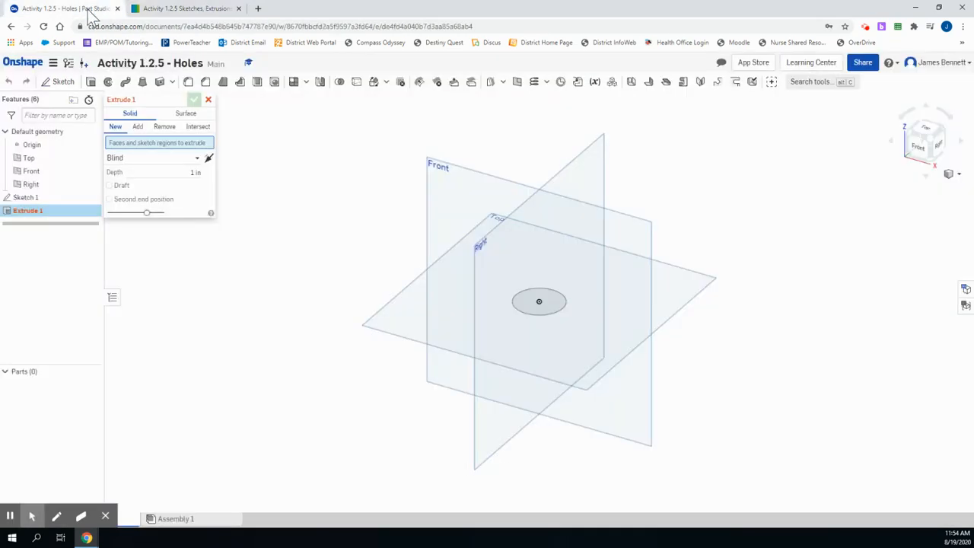
left_click(537, 310)
left_click(202, 185)
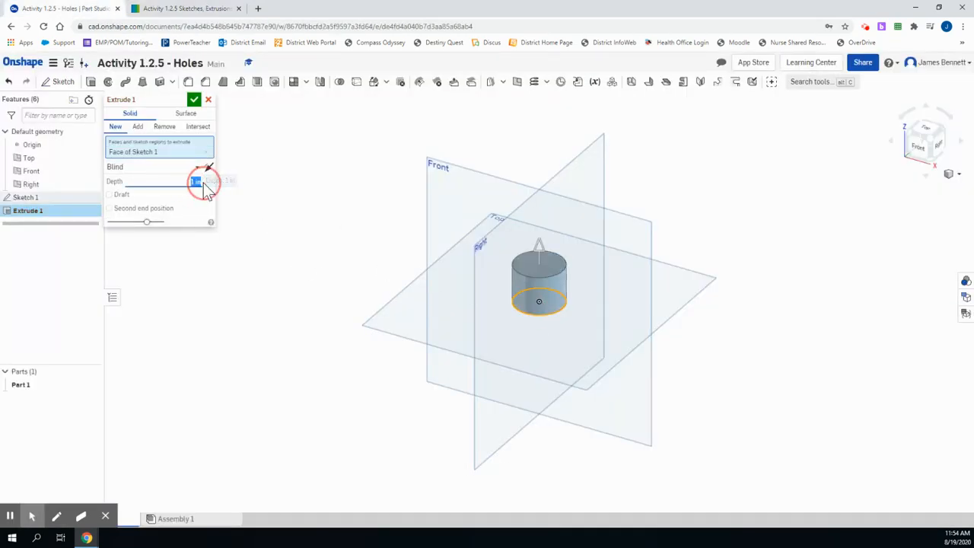
left_click(194, 100)
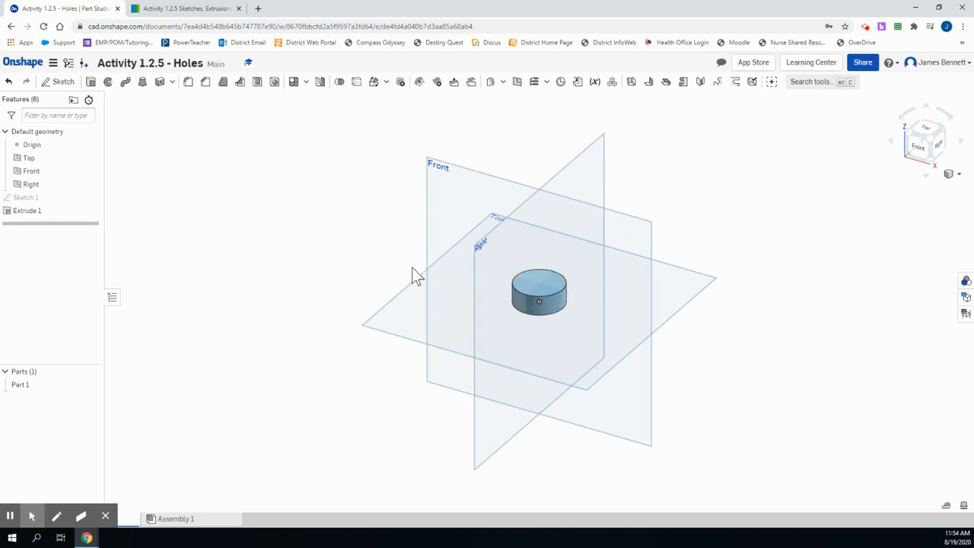
left_click(533, 288)
left_click(91, 82)
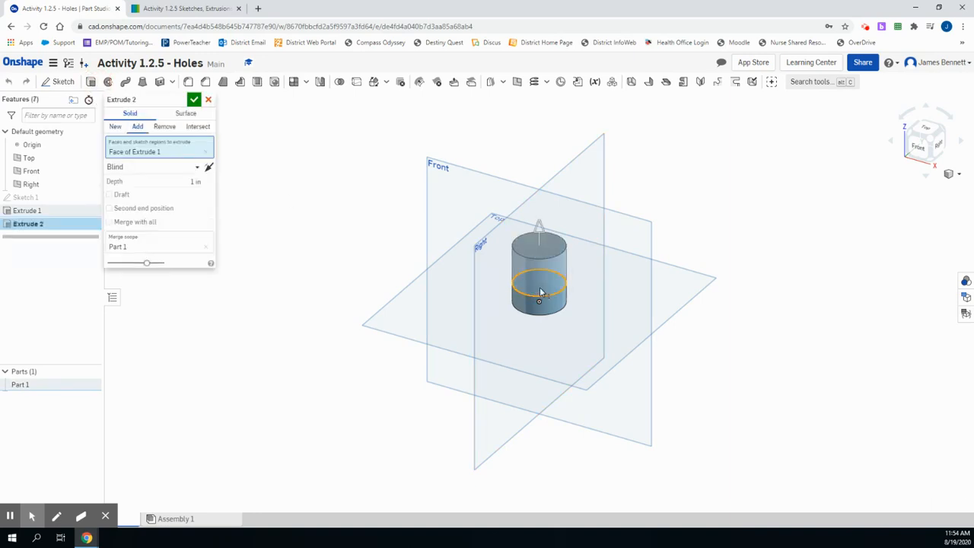
left_click(206, 101)
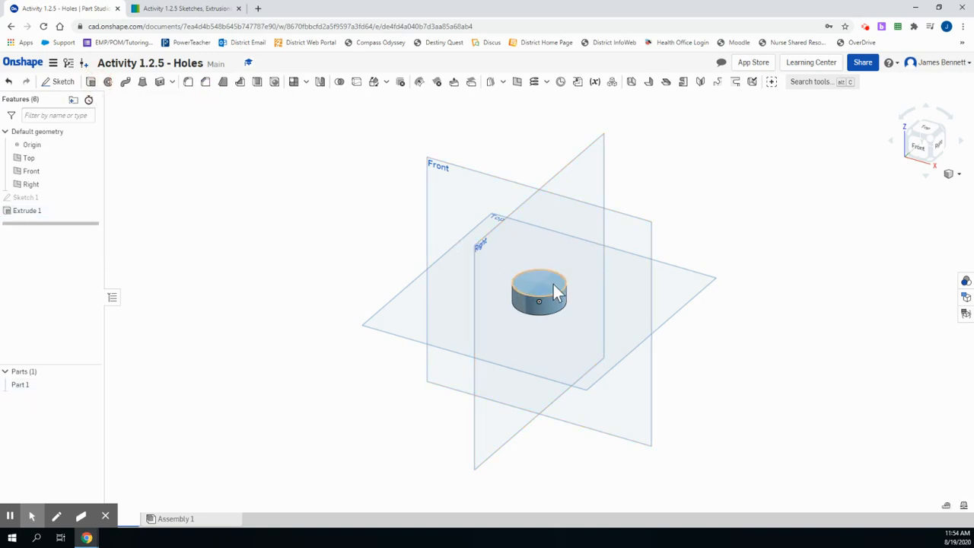
Consult the reference drawing and sketch a center point rectangle, about 0.31 by 0.39 in, from the origin on the base's top face
left_click(63, 80)
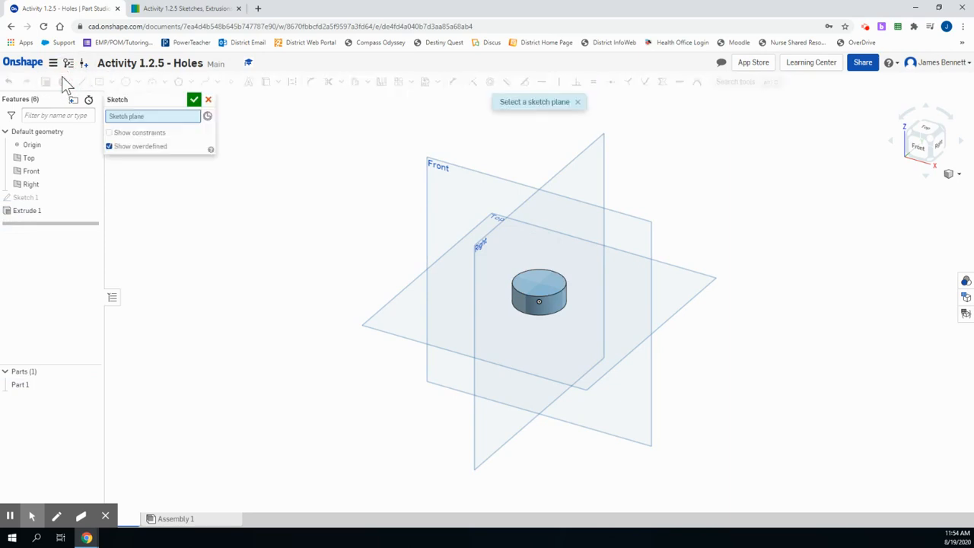
left_click(540, 289)
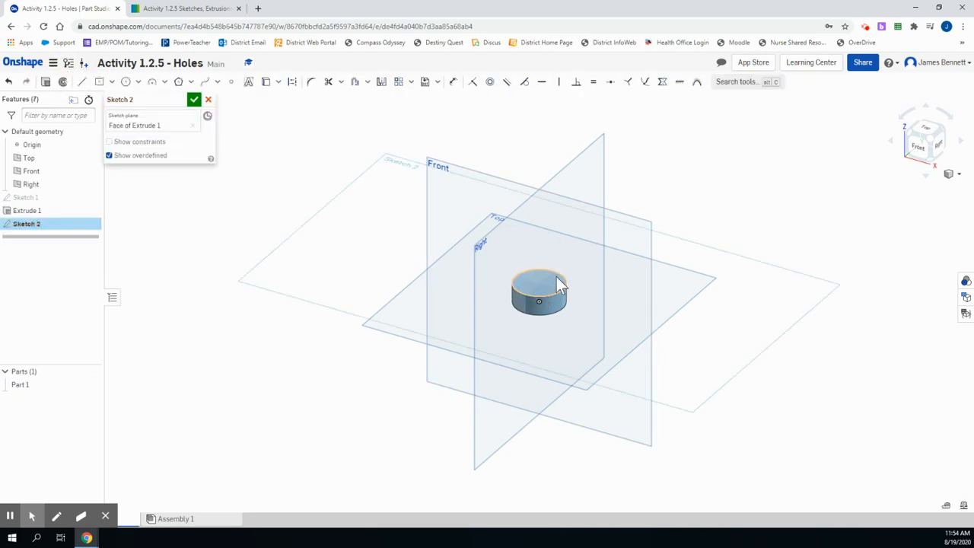
left_click(924, 130)
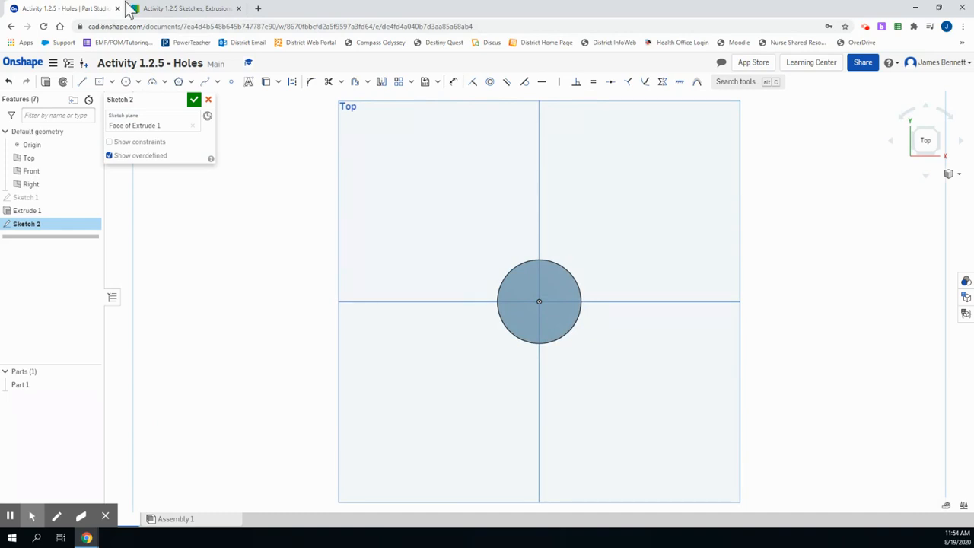
left_click(164, 9)
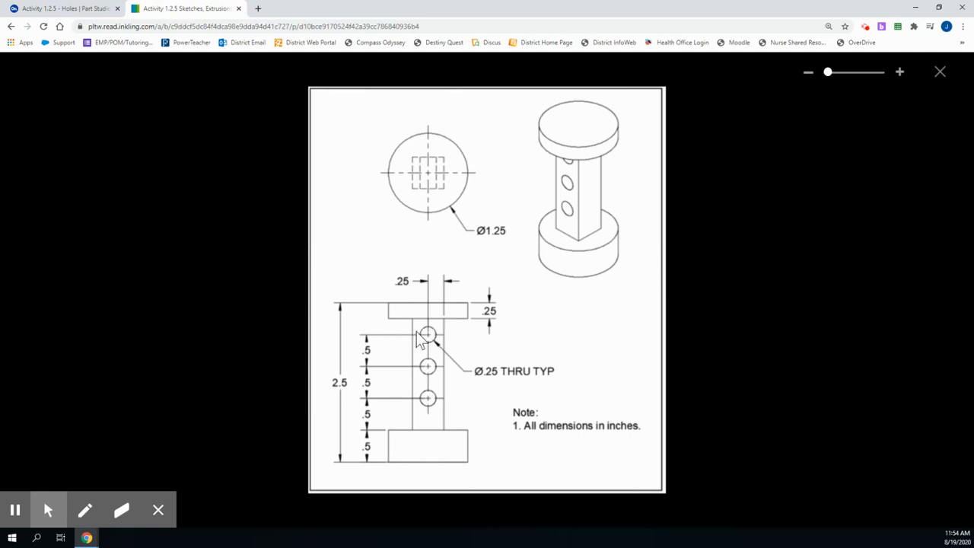
left_click(79, 9)
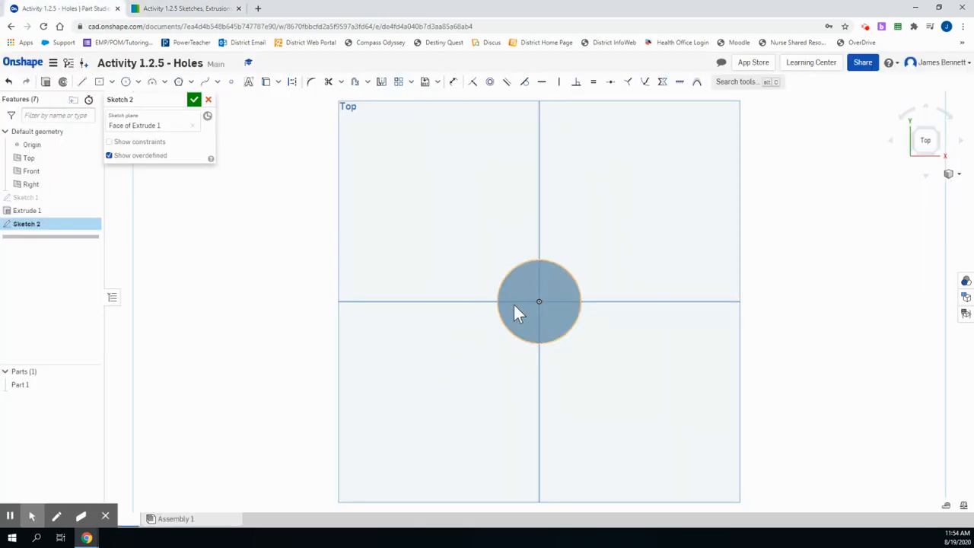
left_click(111, 83)
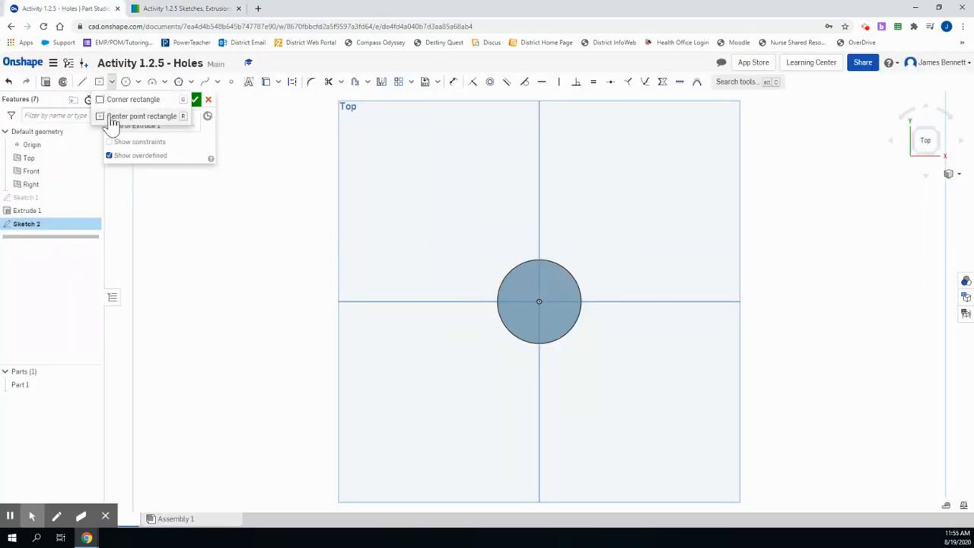
left_click(144, 120)
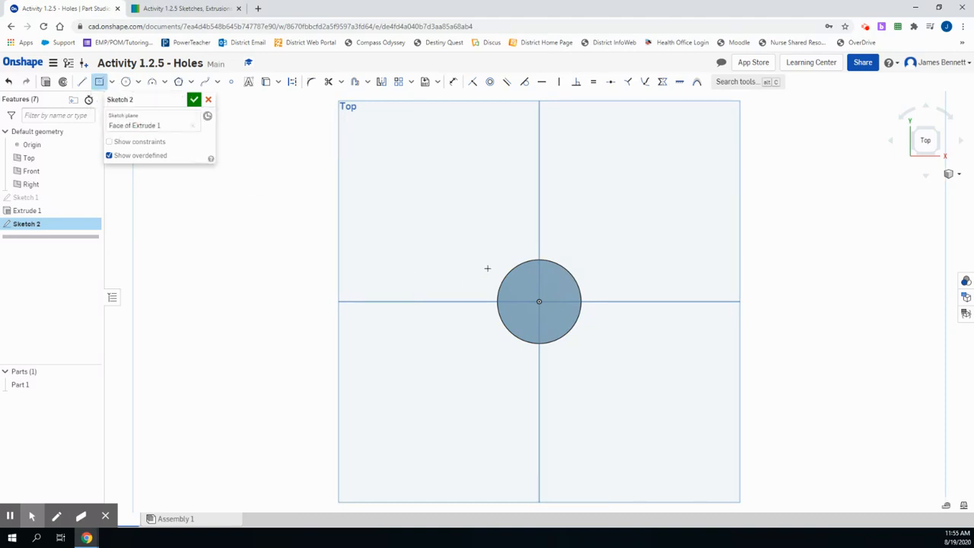
left_click(539, 302)
left_click(549, 314)
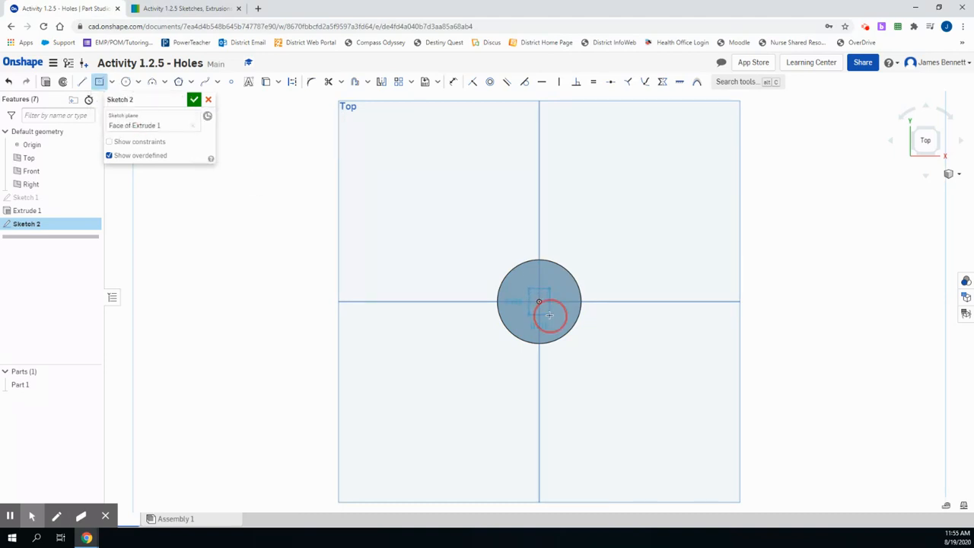
left_click(453, 81)
left_click(540, 218)
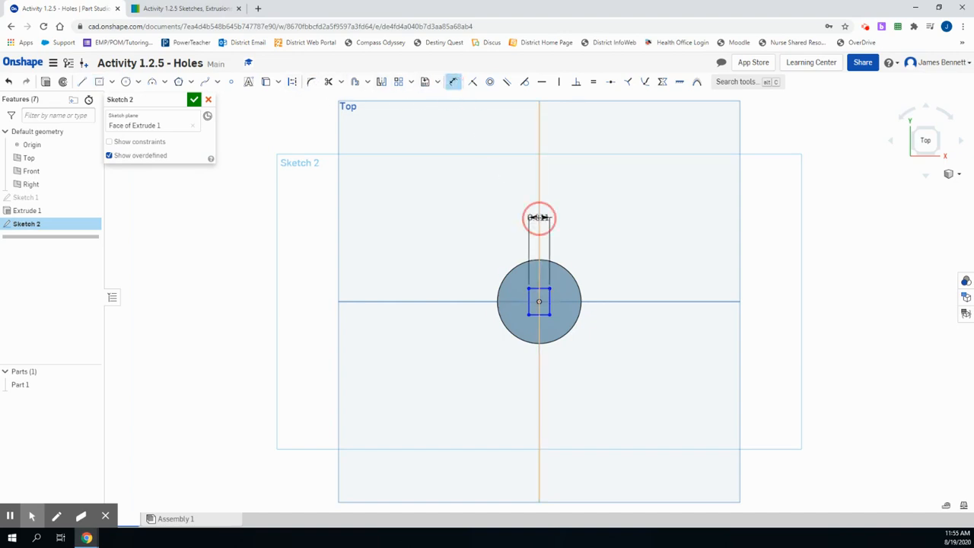
key("Escape")
Dimension the rectangle's width and height to 0.5 in each and finish the sketch
left_click(454, 82)
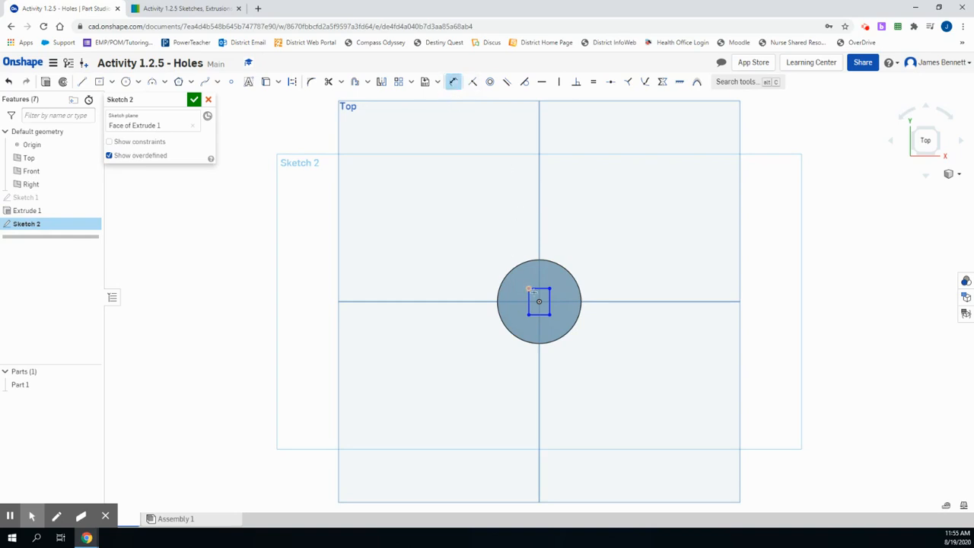
left_click(537, 288)
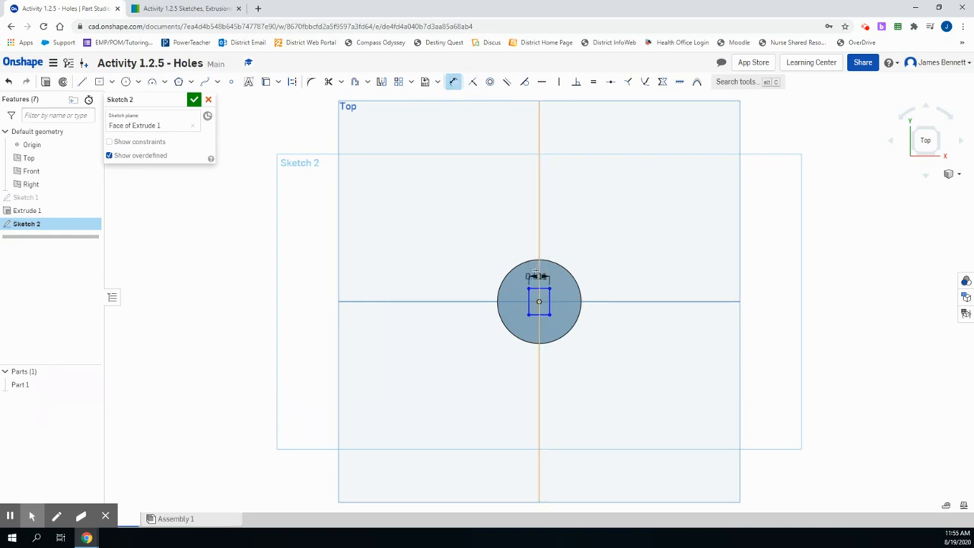
left_click(535, 234)
type("0.5")
key("Return")
left_click(557, 290)
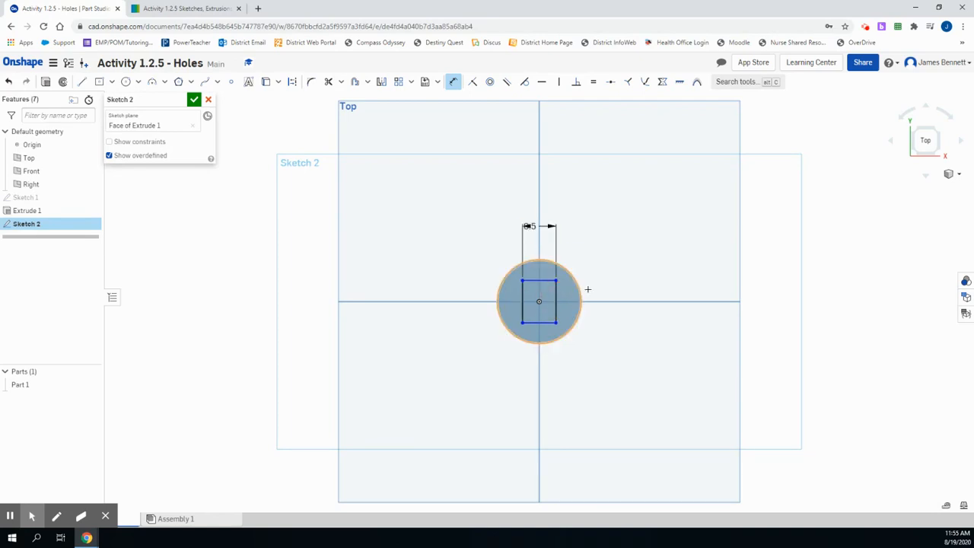
left_click(599, 289)
type("5")
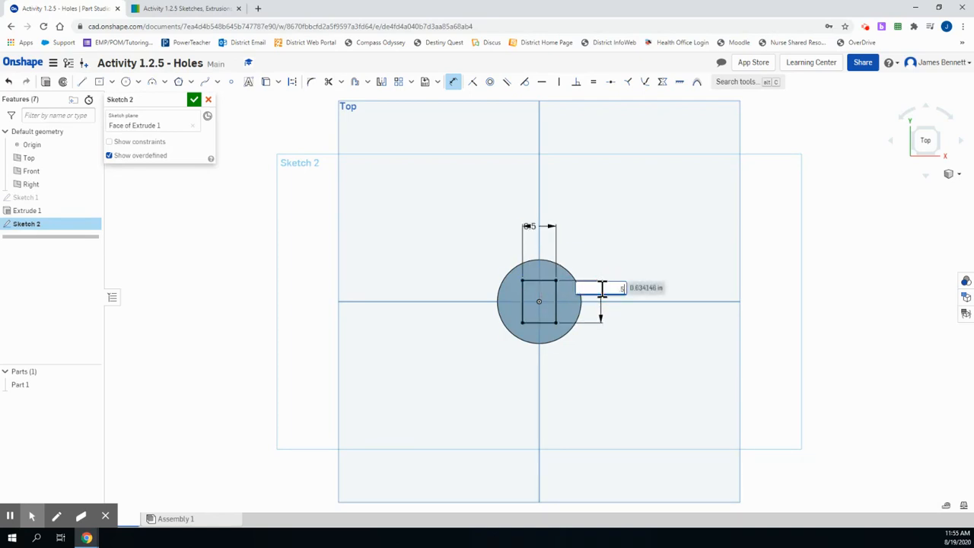
key("Return")
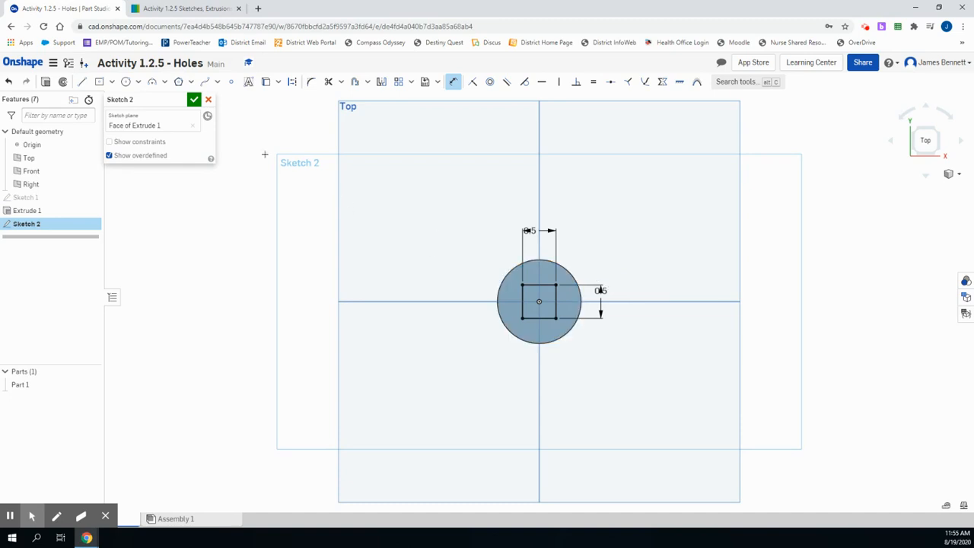
left_click(195, 100)
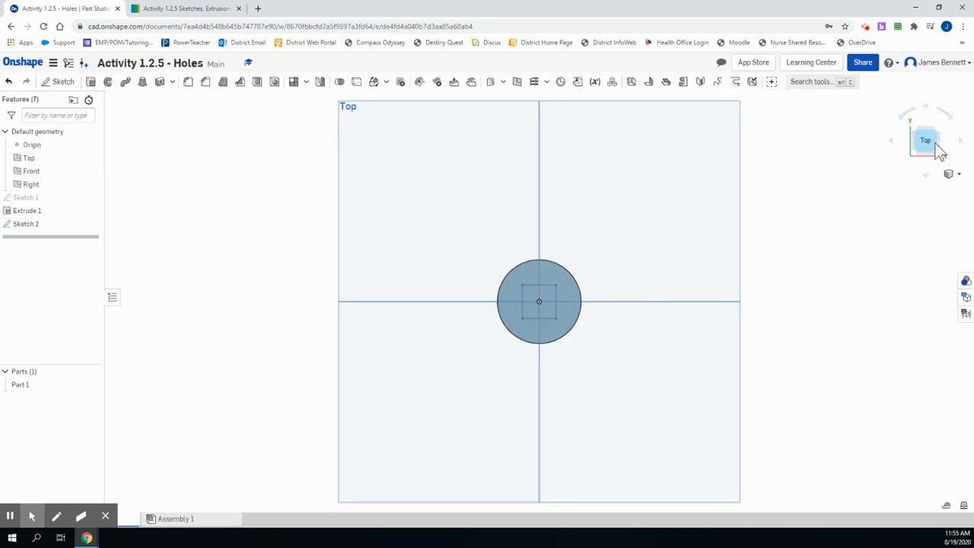
Work out the post's height from the reference drawing and extrude the square sketch region upward by it, adding it to the base
left_click(938, 155)
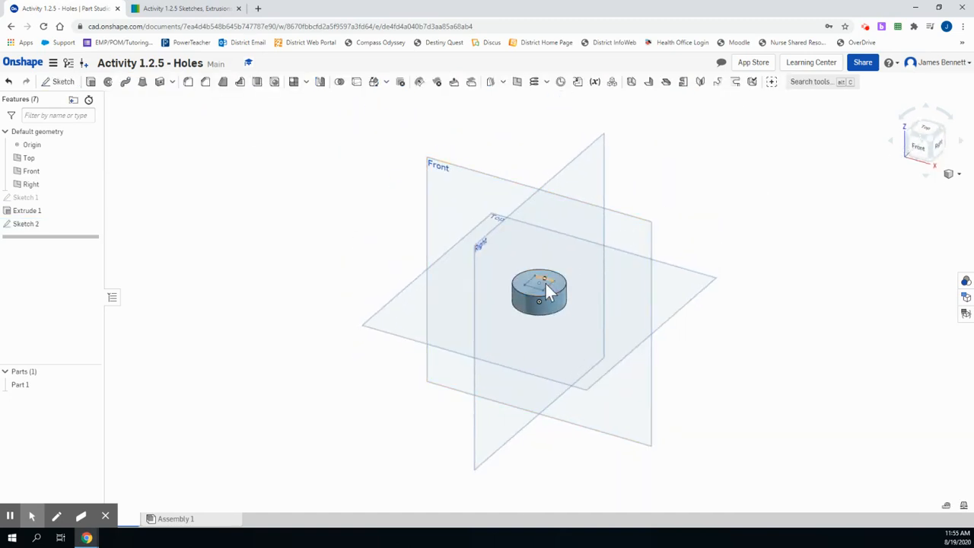
left_click(207, 9)
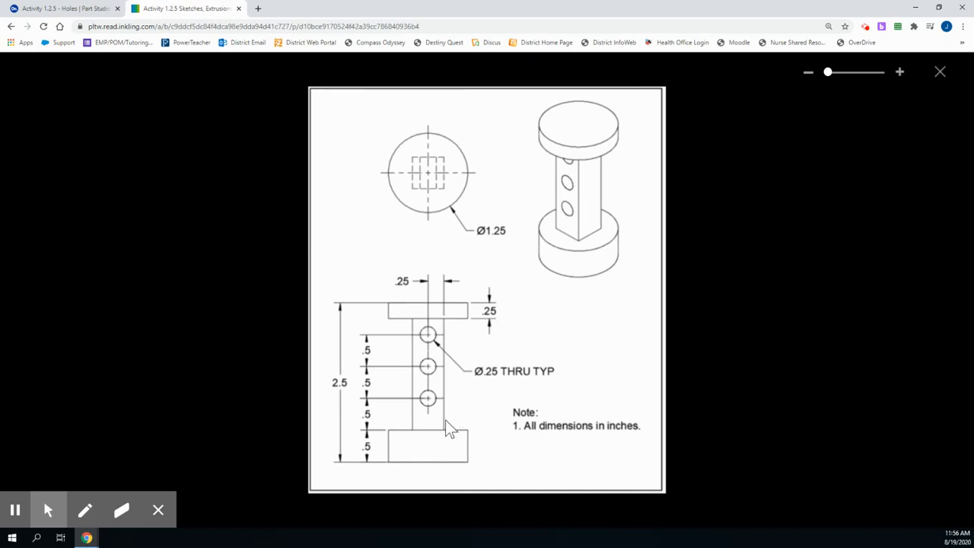
left_click(80, 10)
left_click(89, 81)
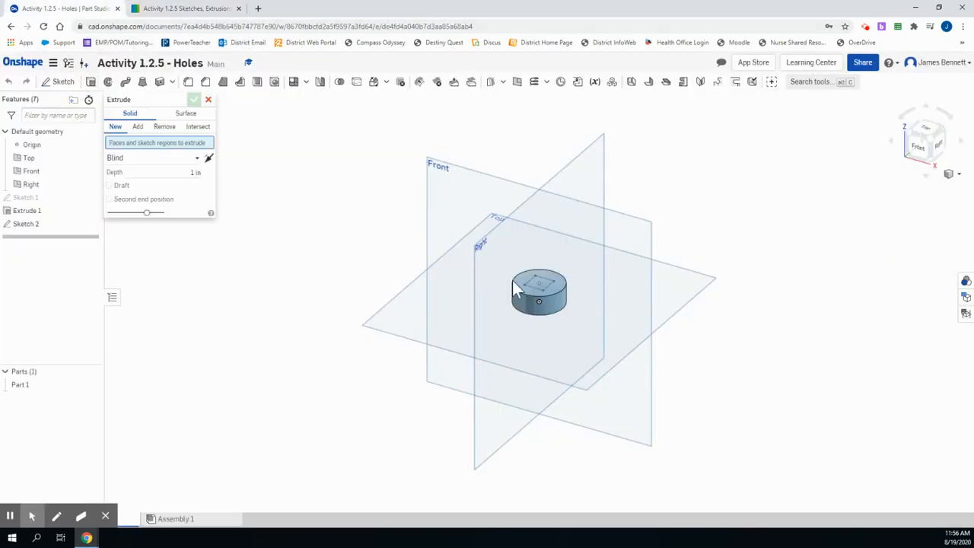
left_click(533, 287)
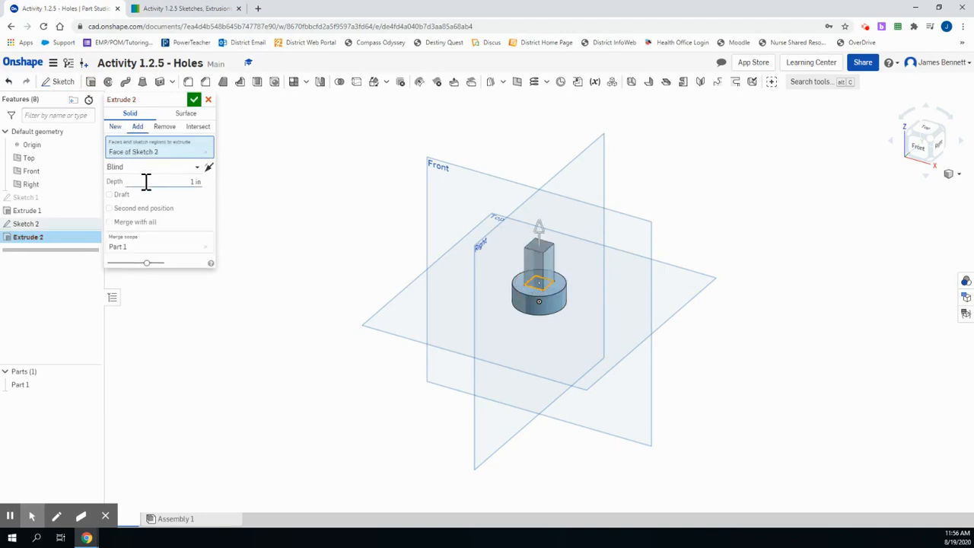
left_click(196, 181)
left_click(195, 100)
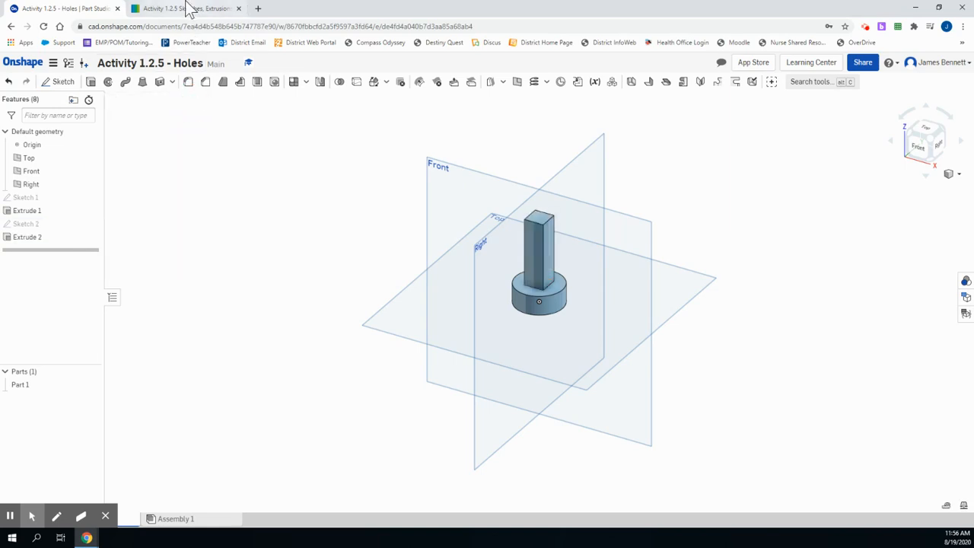
Consult the reference drawing and sketch a circle about 1.66 in in diameter, centered on the origin, on the post's top face
left_click(191, 9)
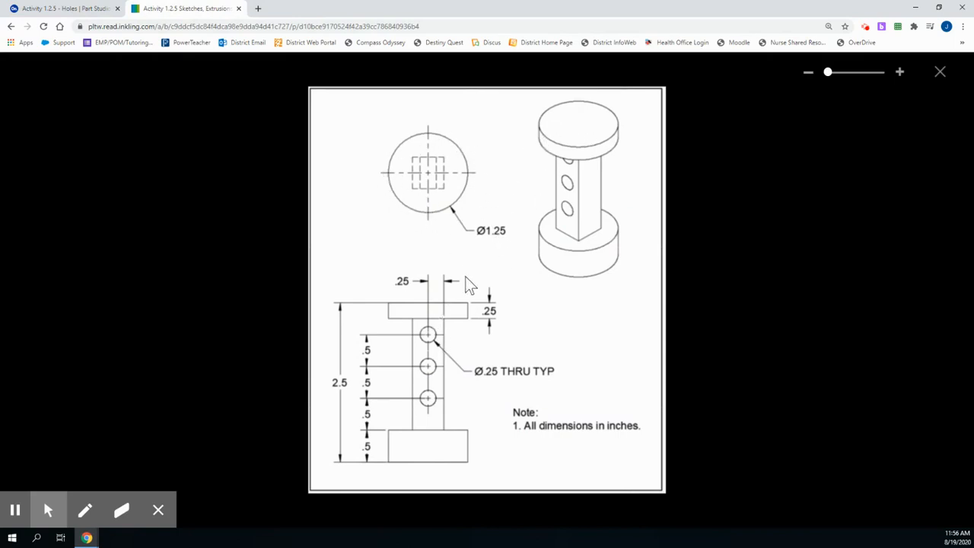
left_click(90, 11)
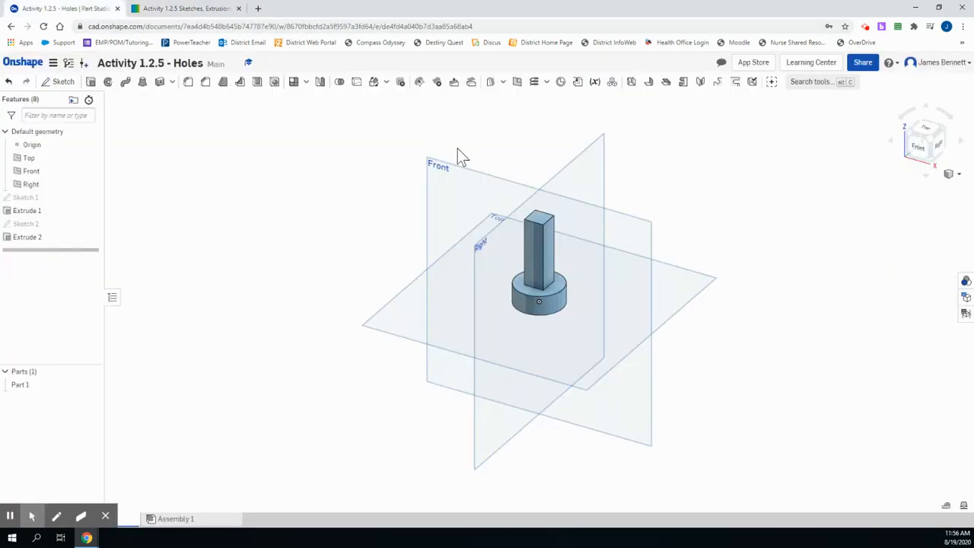
left_click(55, 81)
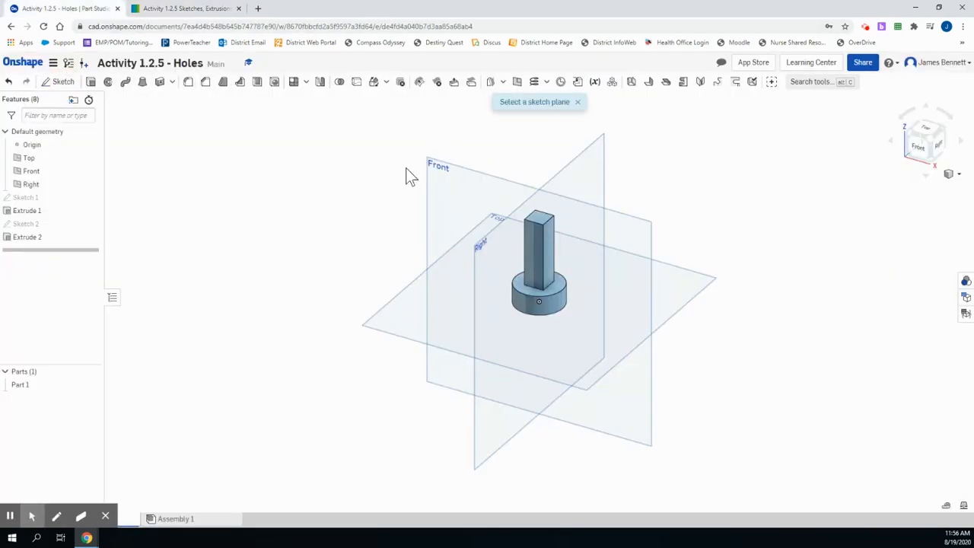
left_click(535, 219)
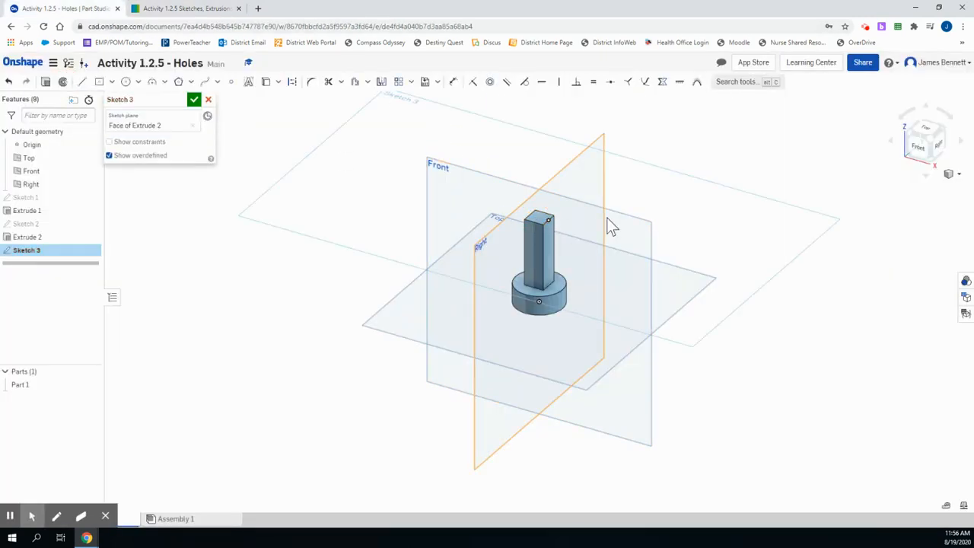
left_click(929, 132)
left_click(128, 83)
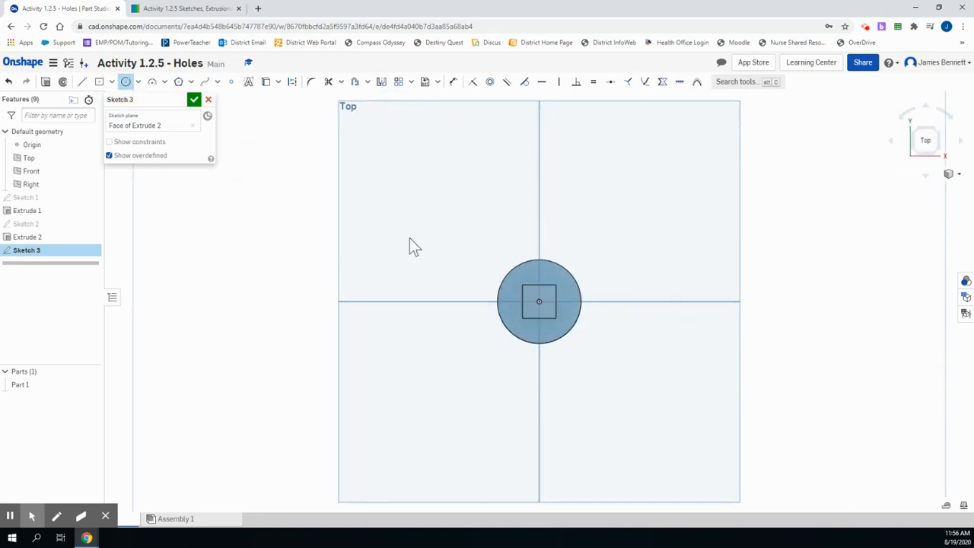
left_click(539, 302)
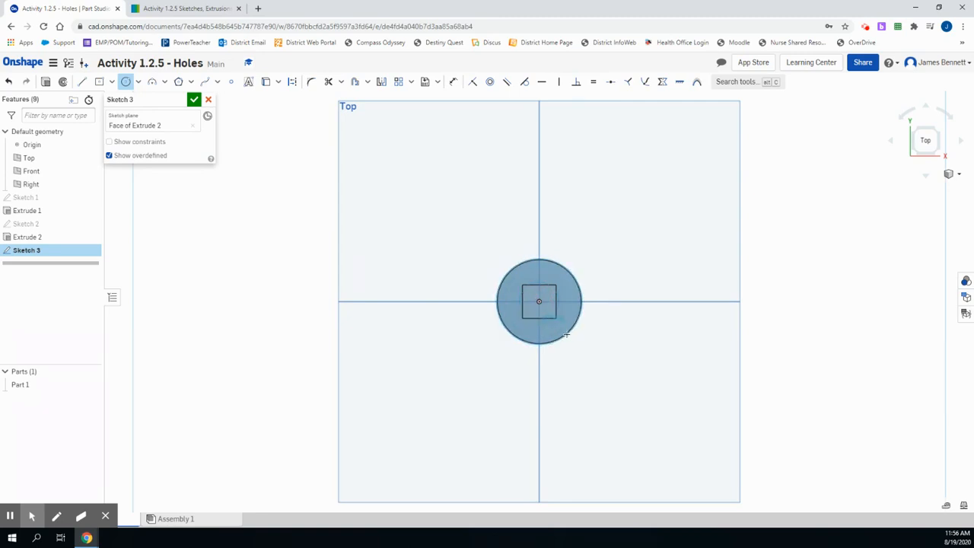
left_click(578, 341)
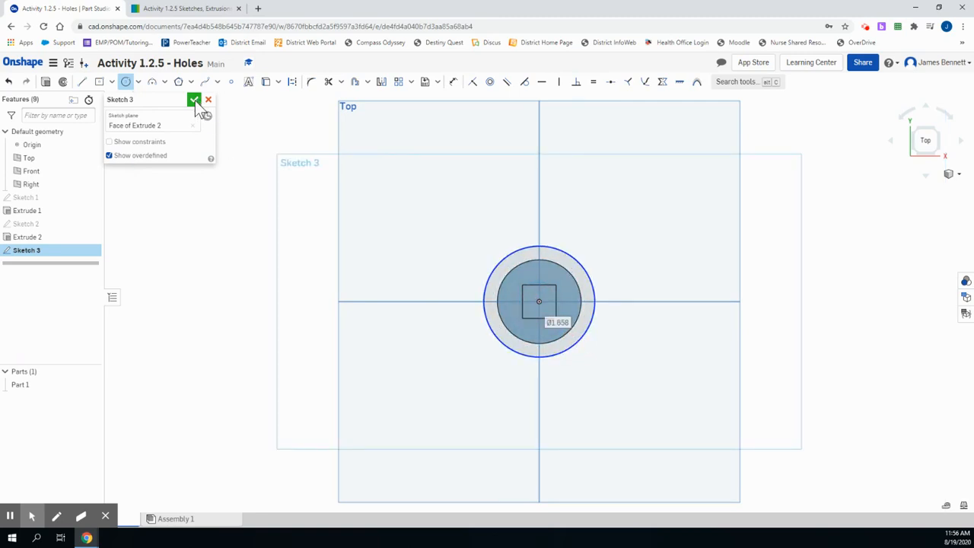
Dimension the circle's diameter to 1.25 in and finish the sketch
left_click(453, 82)
left_click(556, 249)
left_click(580, 194)
type("1.25")
key("Return")
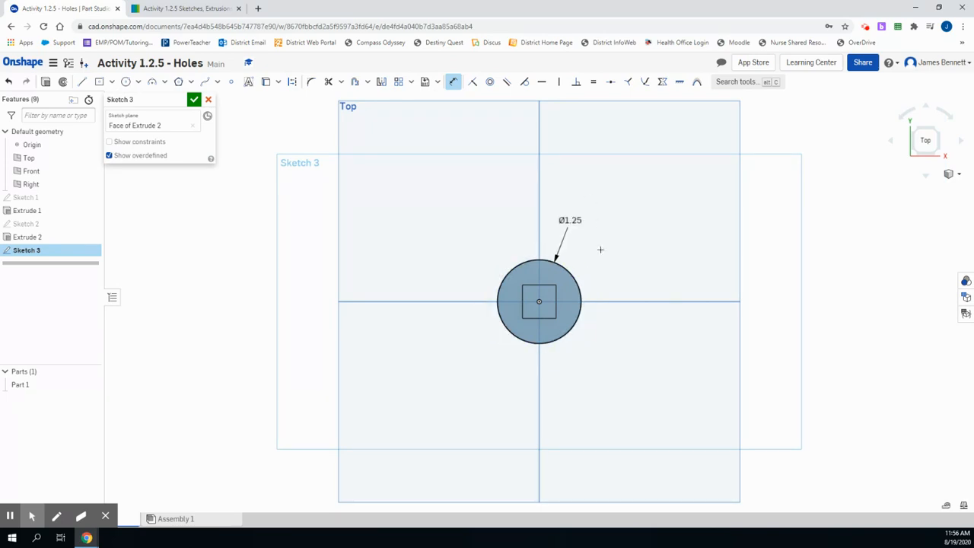
left_click(194, 99)
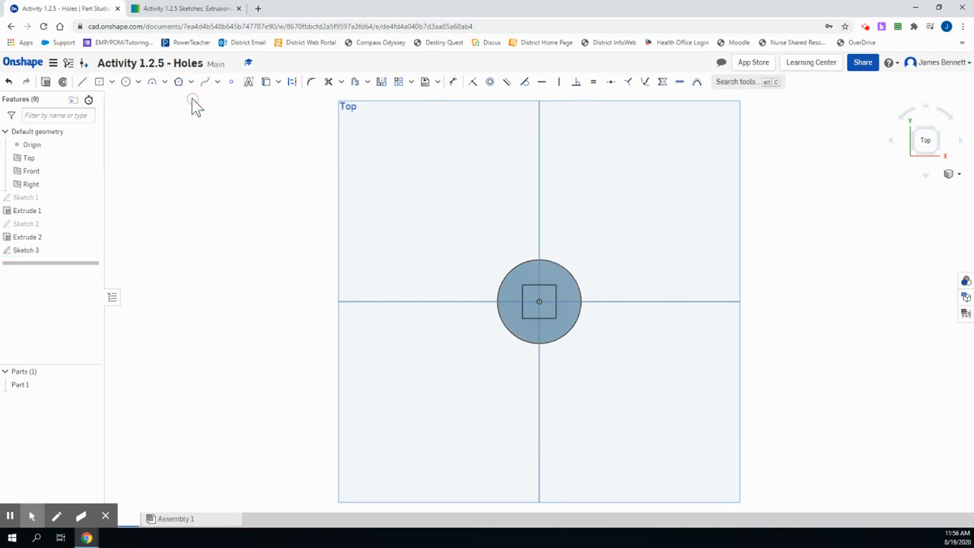
Set up an extrusion of the circle's ring-shaped region above the post with a depth of 0.25 in
left_click(937, 153)
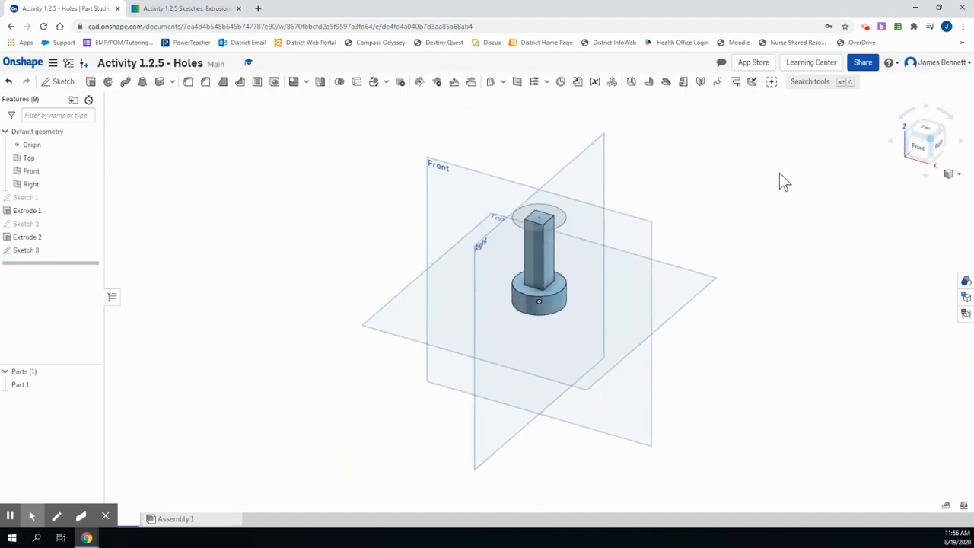
left_click(90, 81)
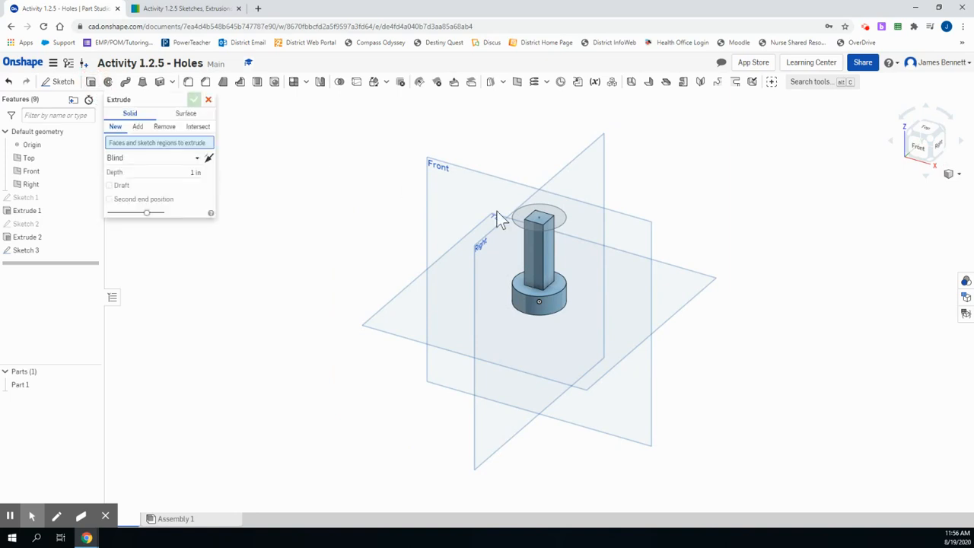
left_click(197, 182)
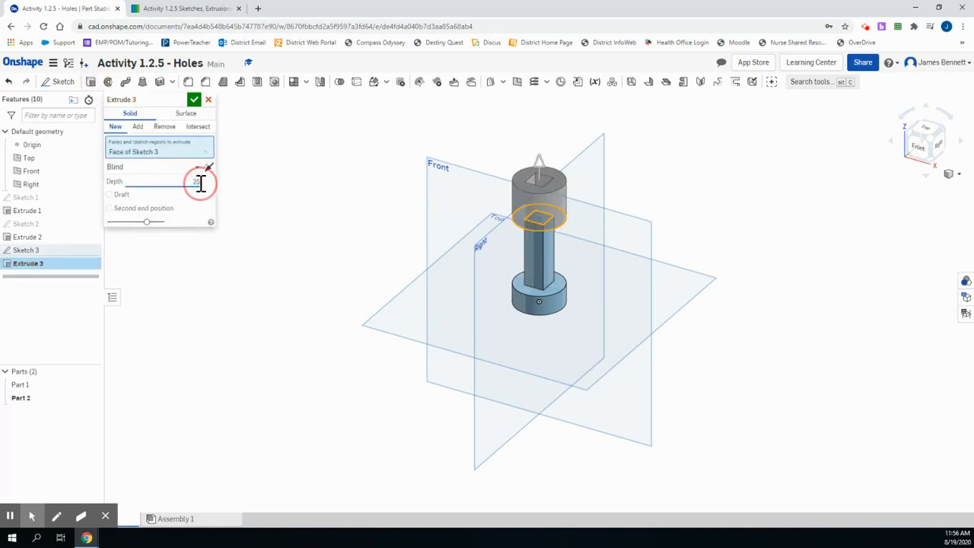
type(".25")
key("Return")
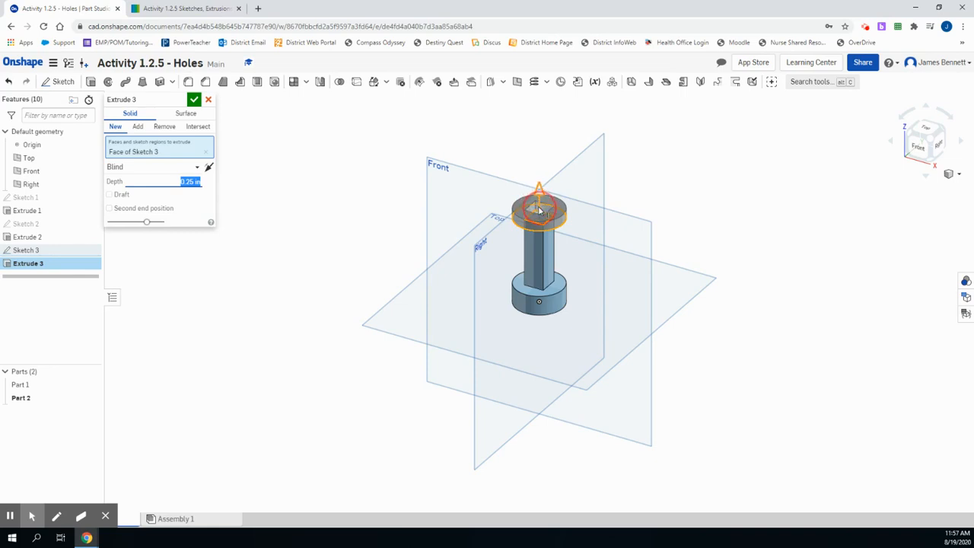
Reselect both the ring and the inner square region for the extrusion, so a solid round top is added to the post, and accept it
left_click(163, 150)
left_click(207, 153)
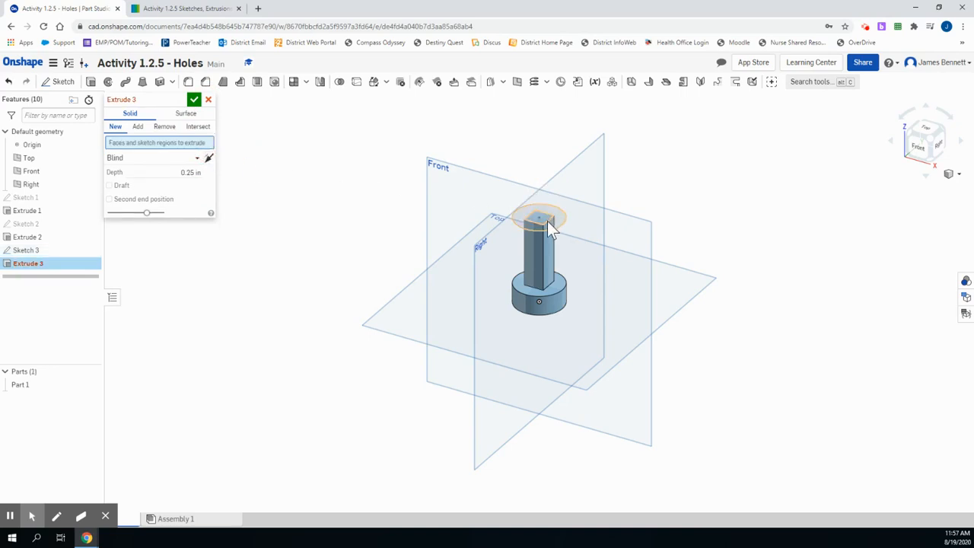
left_click(548, 221)
left_click(542, 216)
left_click(541, 215)
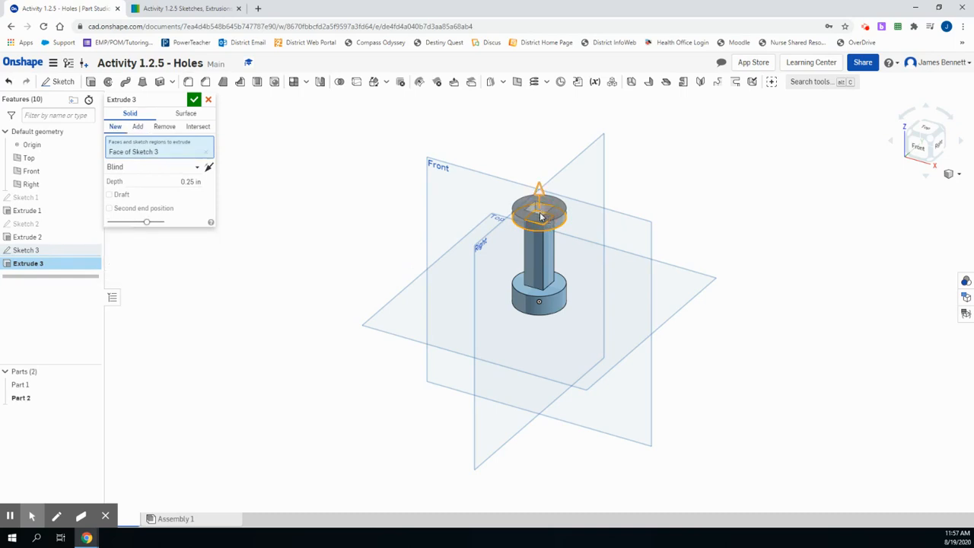
left_click(539, 217)
scroll(541, 218, "up", 3)
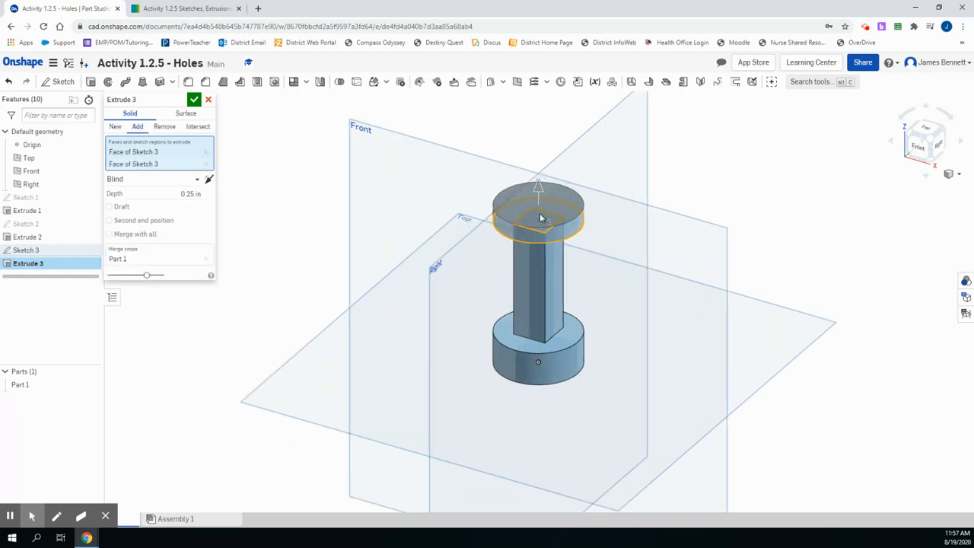
left_click(540, 216)
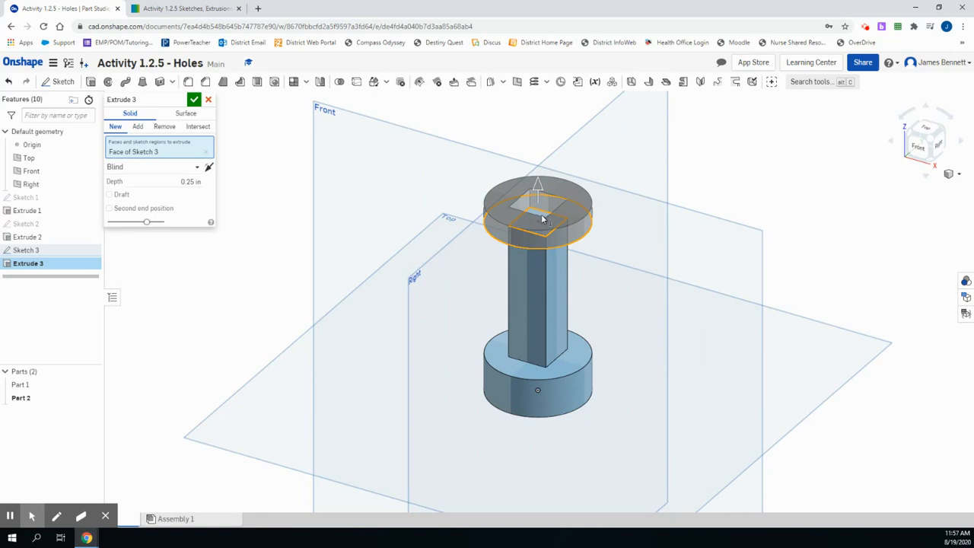
left_click(542, 218)
left_click(542, 219)
left_click(542, 219)
left_click(195, 99)
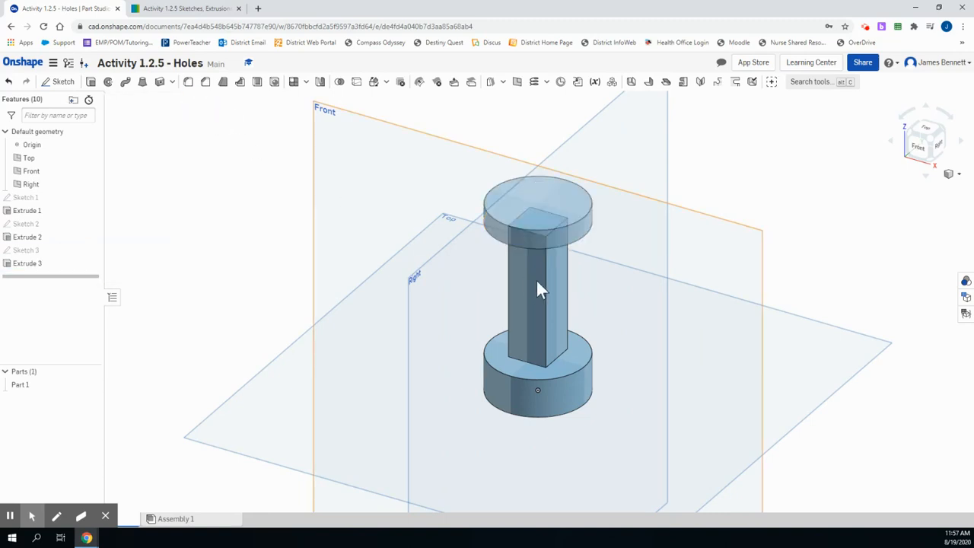
Check the hole layout in the reference drawing and sketch a circle about 0.27 in in diameter on the centerline of the post's front face
left_click(158, 11)
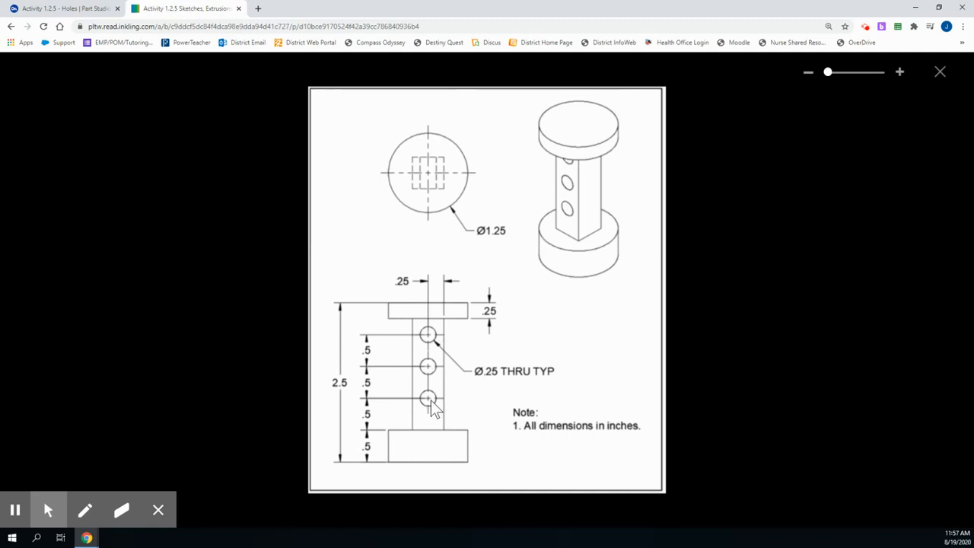
left_click(80, 9)
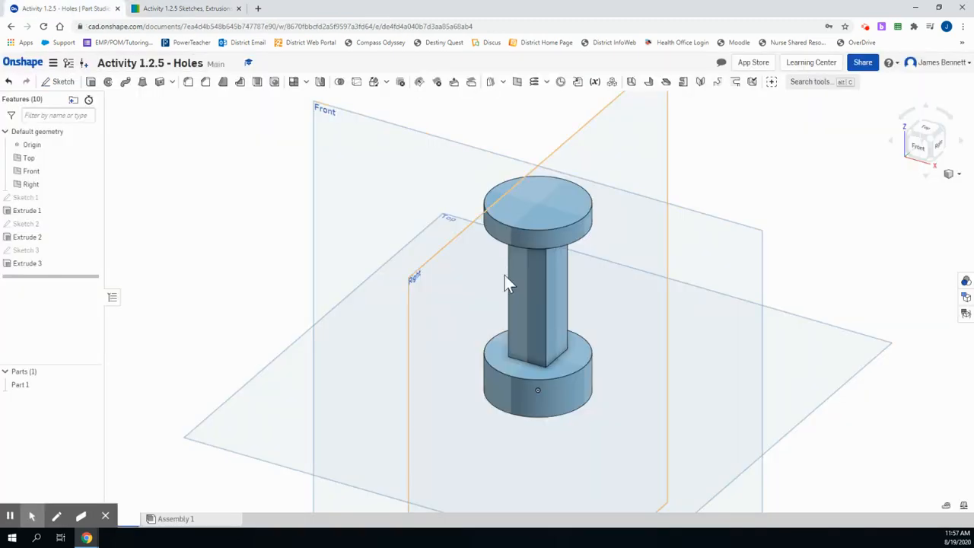
left_click(528, 320)
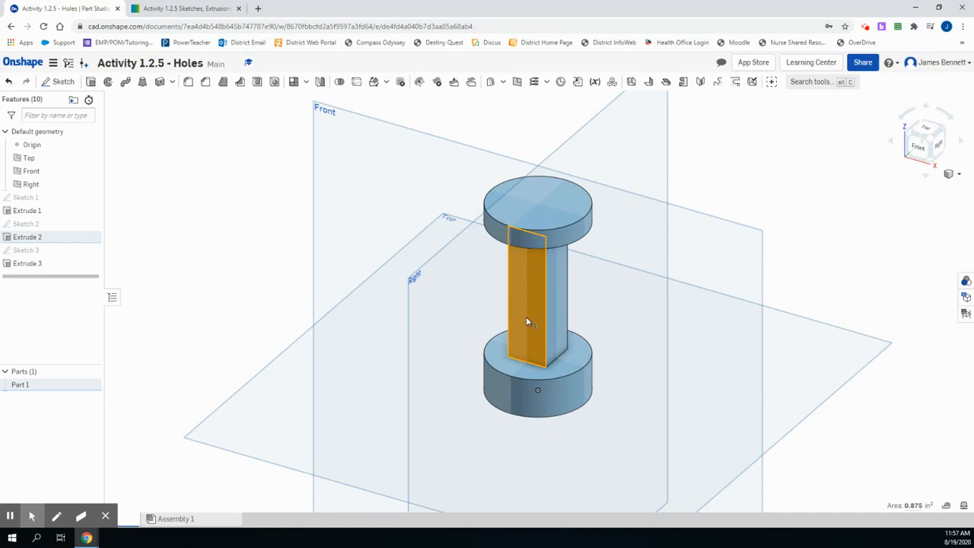
left_click(60, 85)
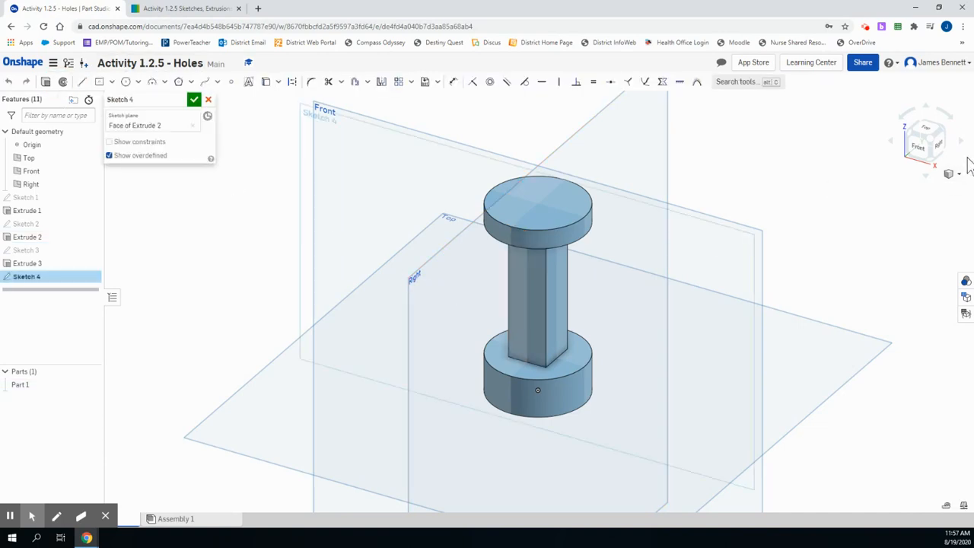
left_click(917, 145)
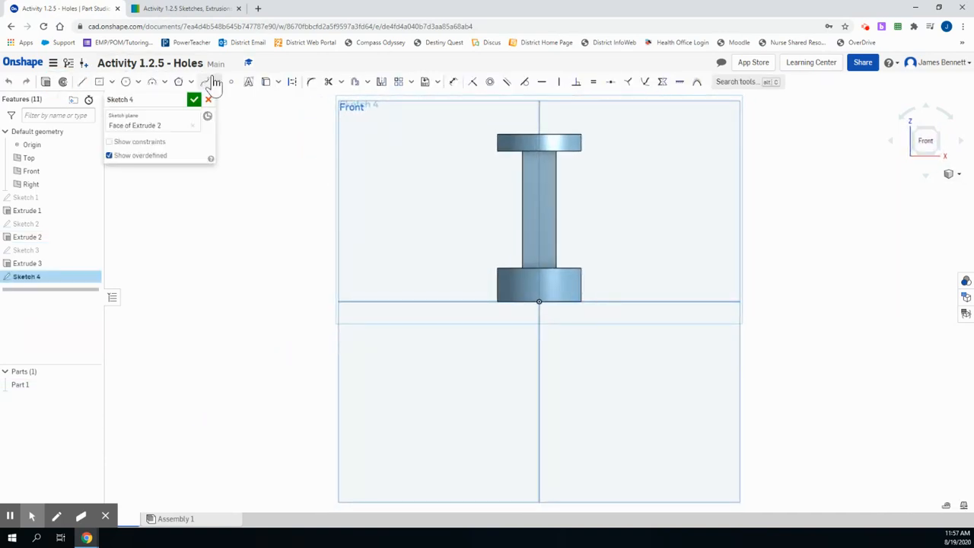
left_click(126, 81)
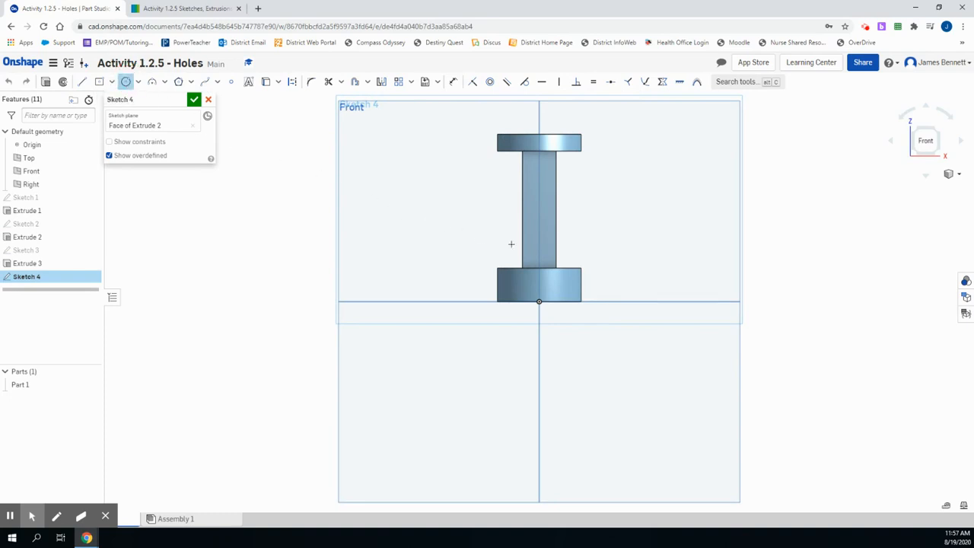
left_click(539, 246)
left_click(540, 238)
Look up the hole size in the reference drawing and dimension the circle's diameter to 0.25 in
left_click(156, 11)
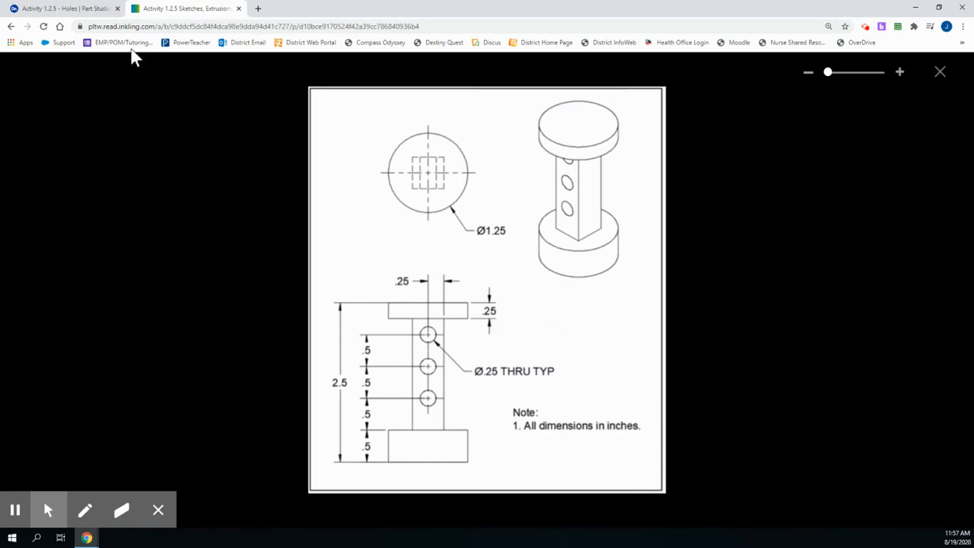
left_click(67, 9)
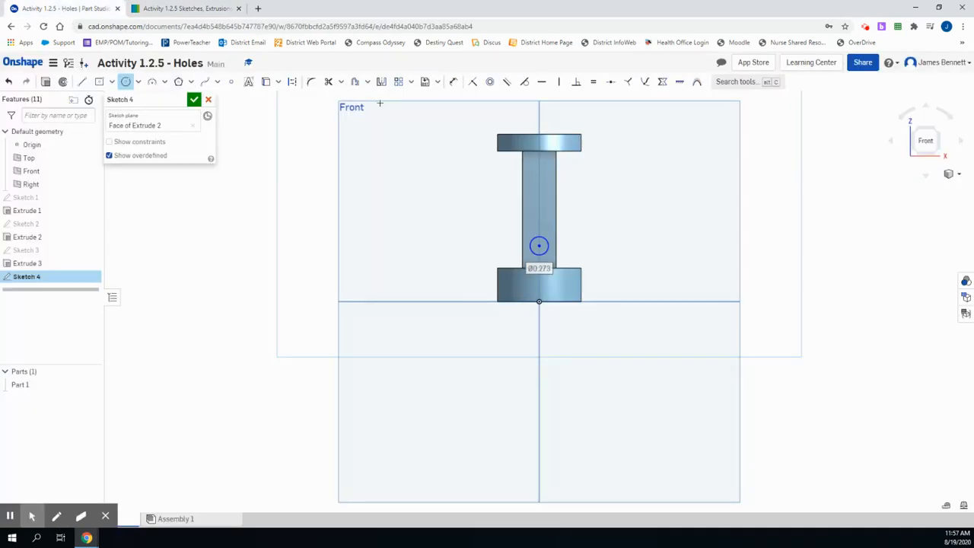
left_click(453, 81)
left_click(567, 246)
left_click(620, 246)
type("25")
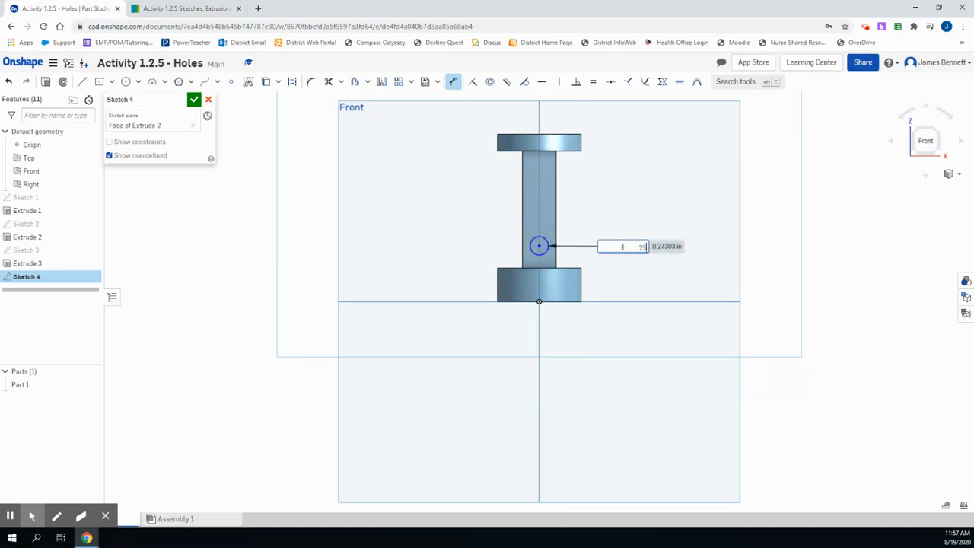
key("Return")
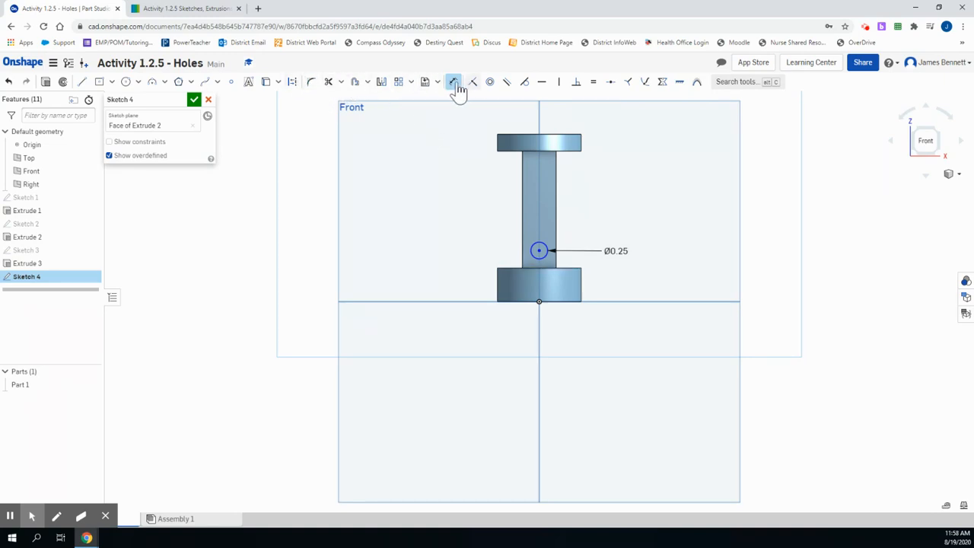
Dimension the hole circle's center 0.5 in above the top edge of the base
left_click(538, 250)
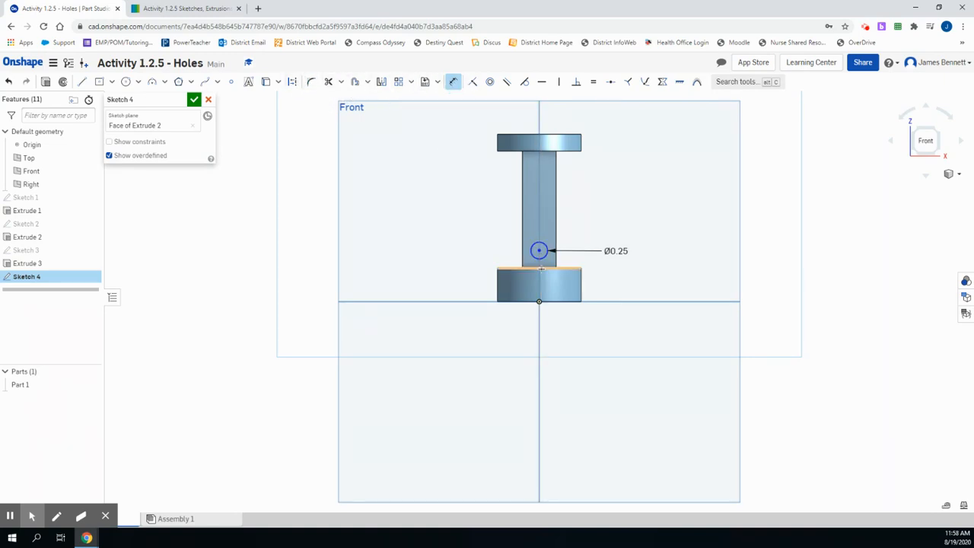
left_click(537, 268)
left_click(476, 249)
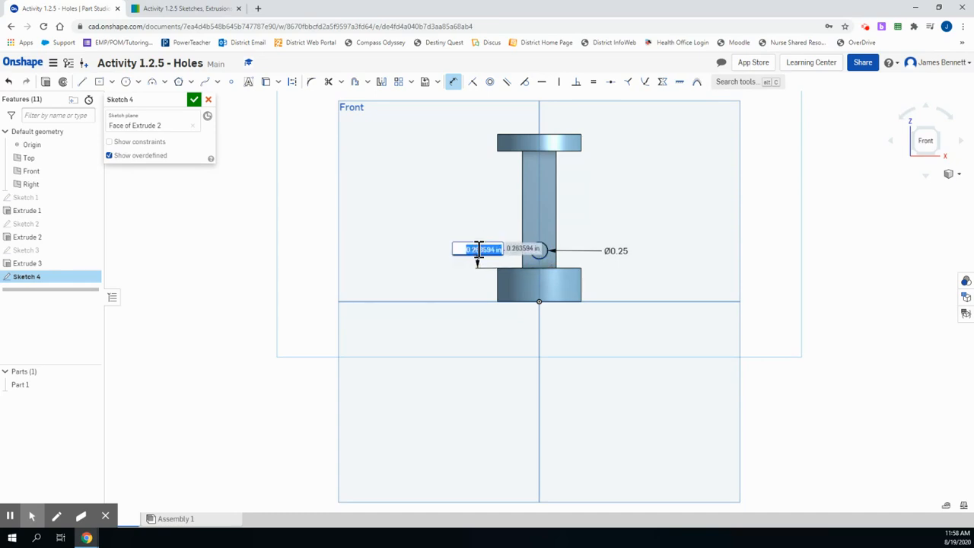
key("Return")
type("0.5")
key("Return")
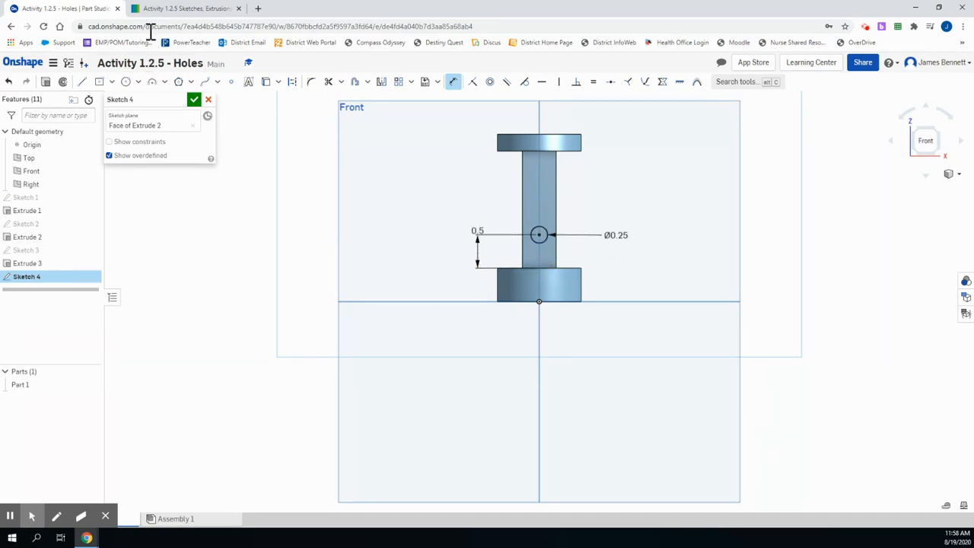
Check the hole layout in the reference drawing and sketch two more circles on the post's centerline above the first hole circle
left_click(183, 9)
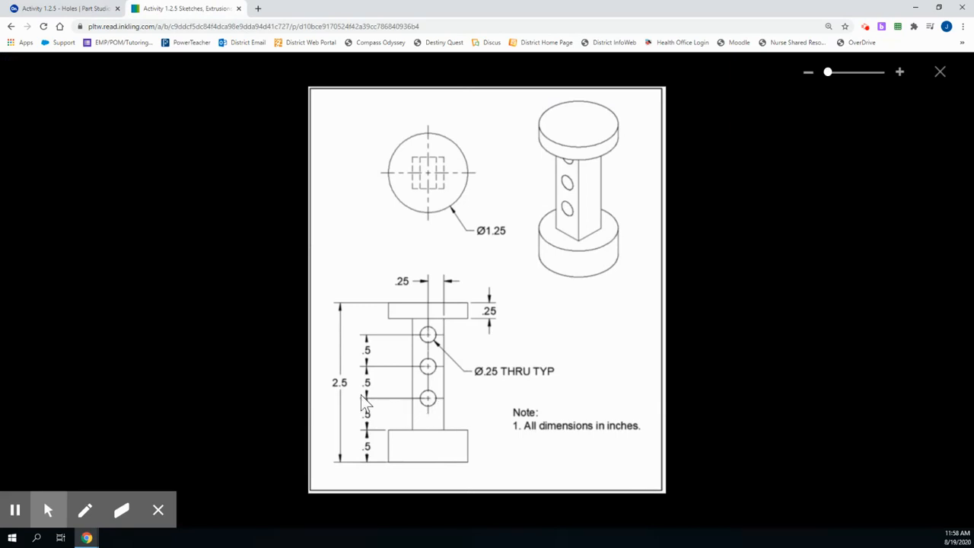
left_click(64, 8)
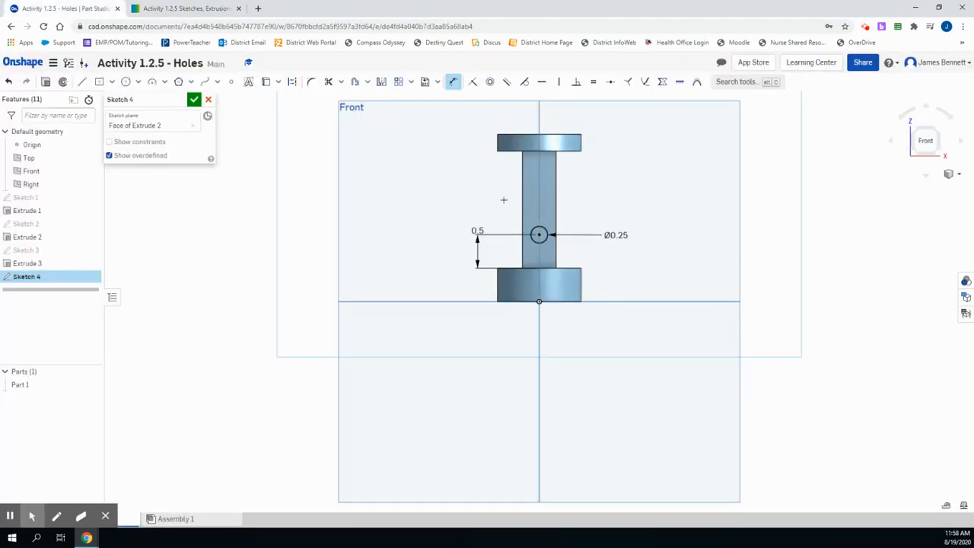
left_click(125, 82)
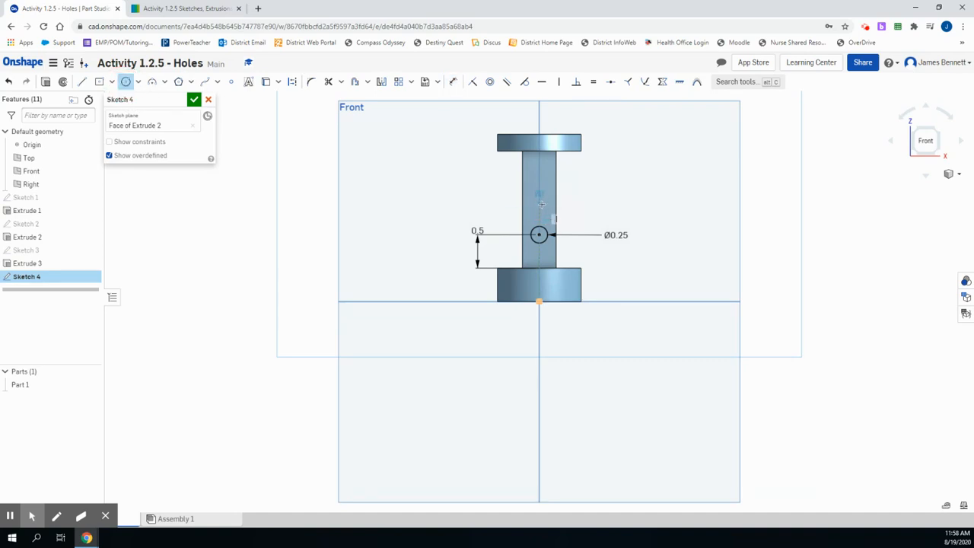
left_click(542, 207)
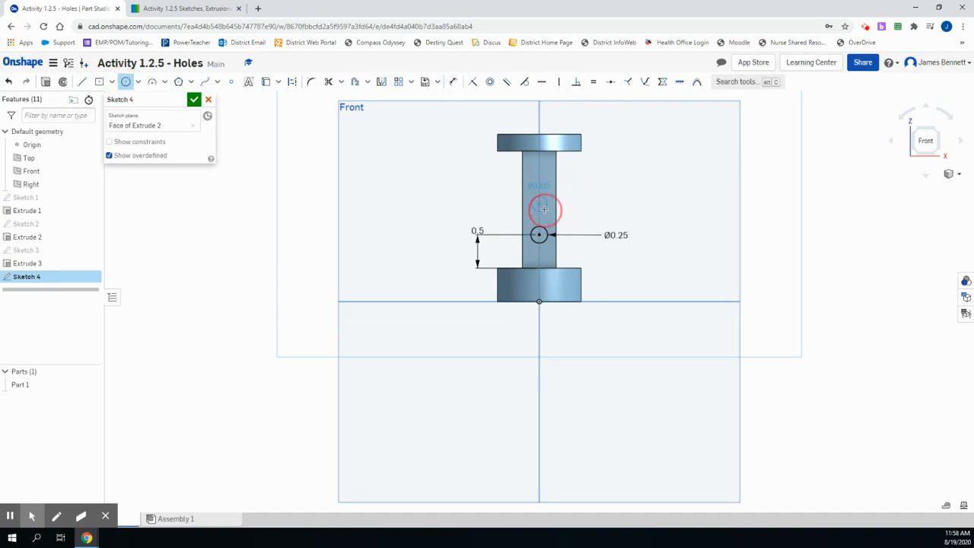
left_click(538, 169)
left_click(542, 177)
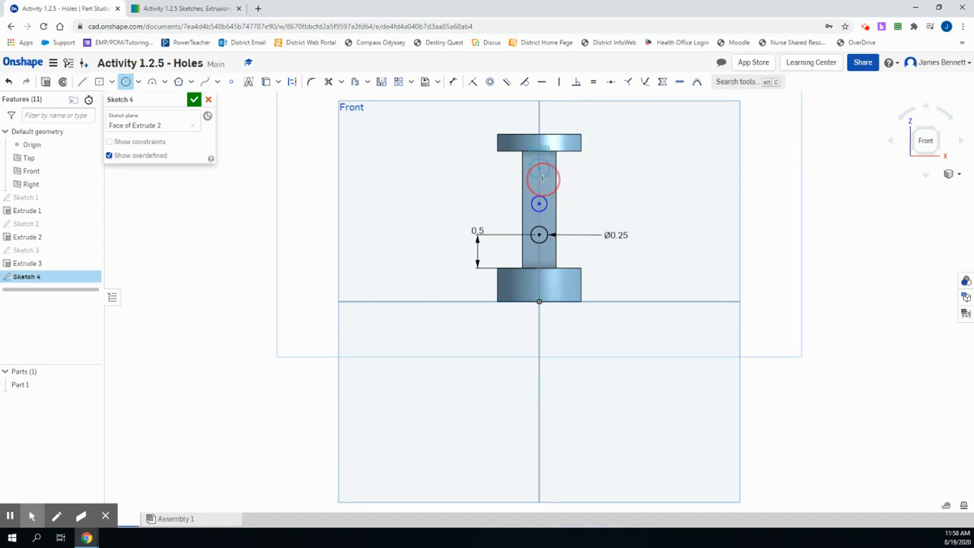
Dimension the diameters of the upper and middle hole circles to 0.25 in each
left_click(453, 82)
left_click(551, 174)
left_click(602, 178)
key("Return")
left_click(548, 206)
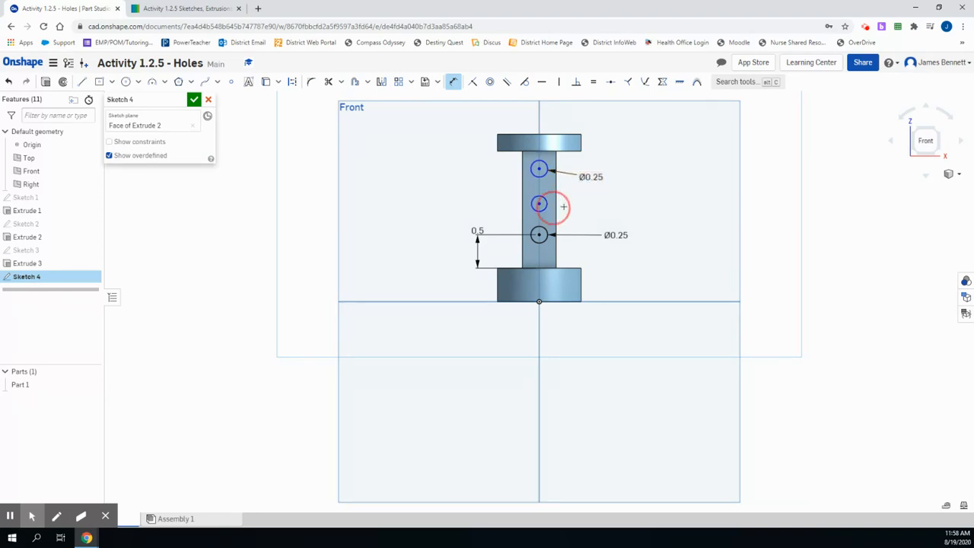
left_click(592, 209)
type(".25")
key("Return")
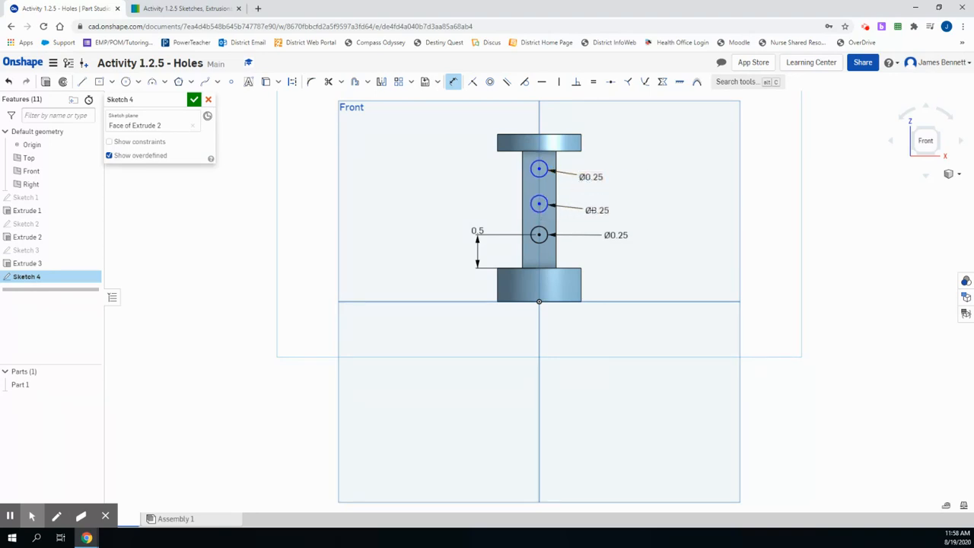
Look up the hole spacing in the reference drawing and dimension the middle circle's center 0.5 in above the lowest circle's center
left_click(184, 9)
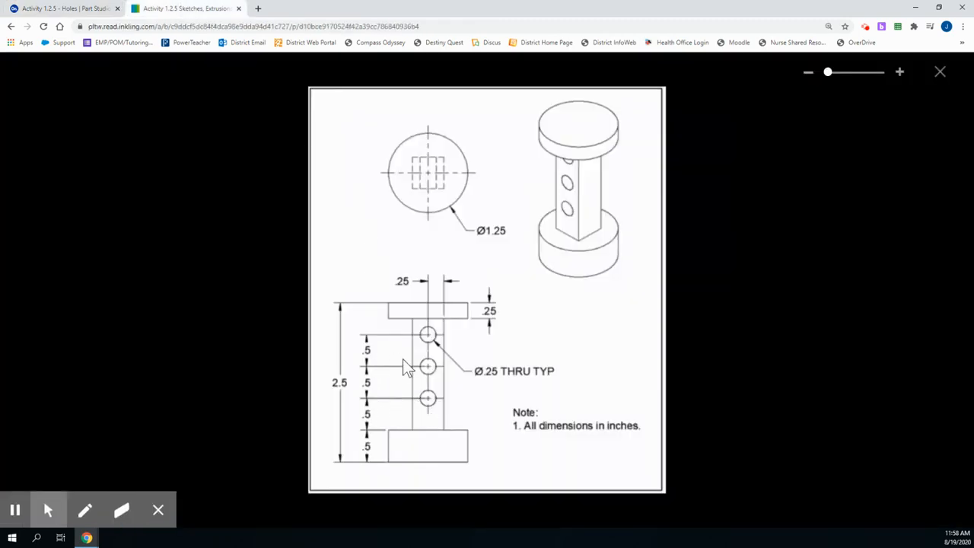
left_click(87, 14)
left_click(539, 236)
left_click(539, 204)
left_click(480, 202)
type("0.5")
key("Return")
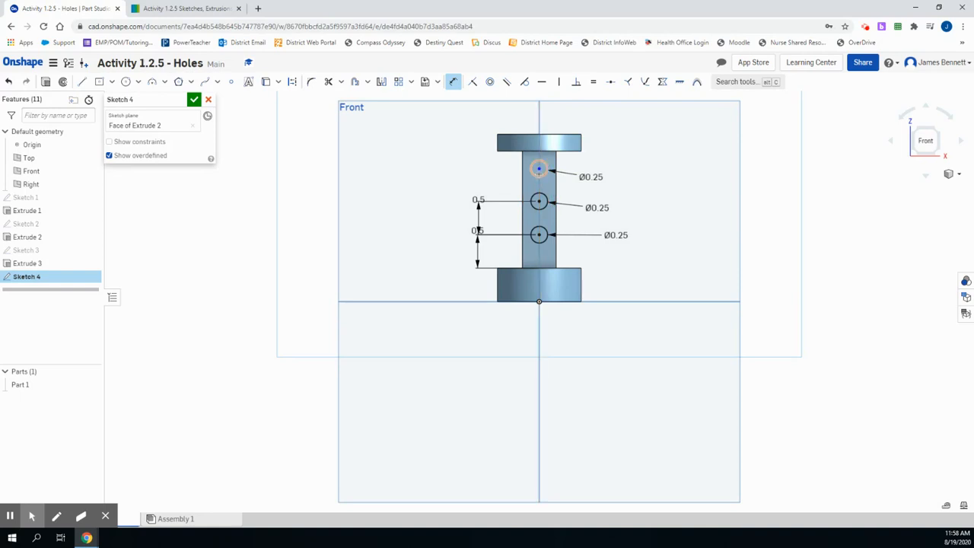
Dimension the upper circle's center 0.5 in above the middle circle's center and accept the sketch
left_click(539, 168)
left_click(539, 201)
left_click(480, 169)
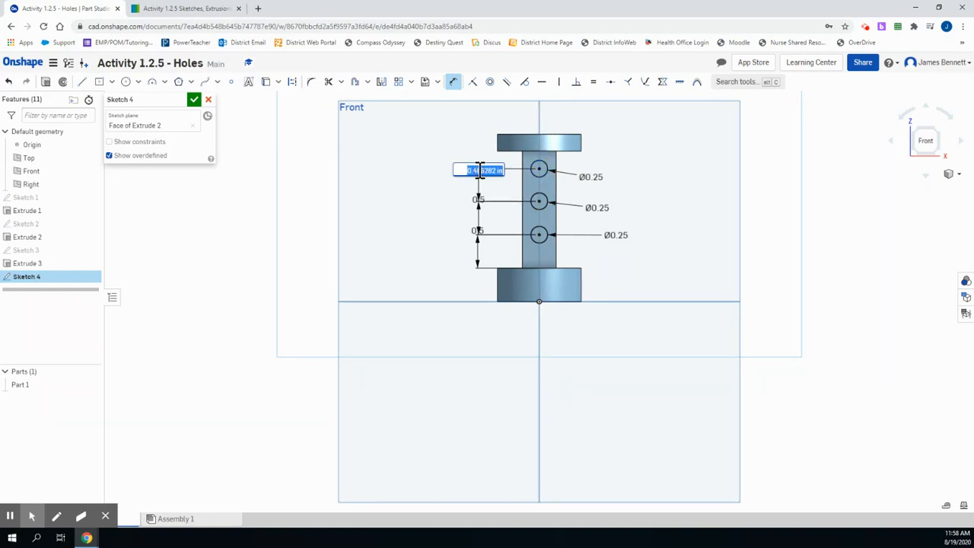
type("0.5")
key("Return")
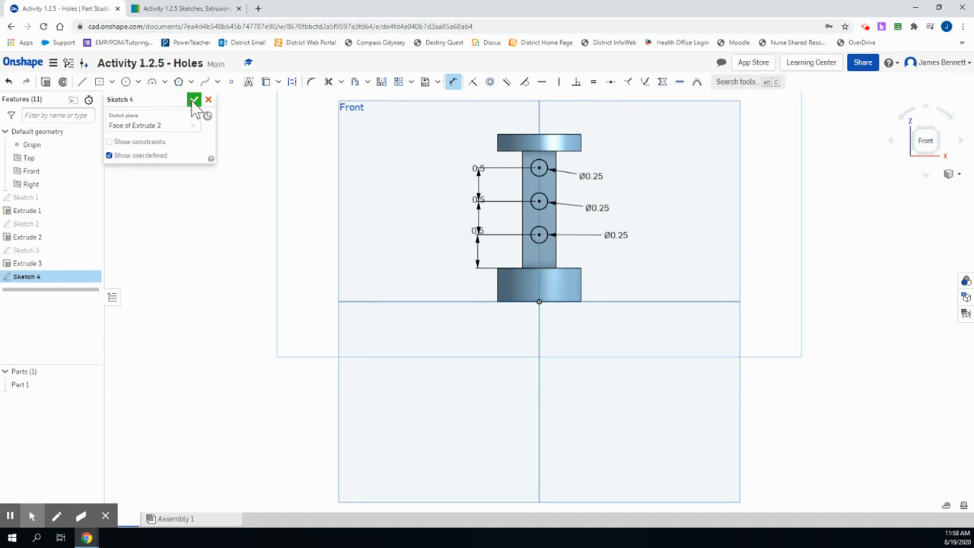
left_click(194, 100)
Start a new extrusion and select the three hole circles on the post's front face as its regions
left_click(942, 156)
left_click(935, 135)
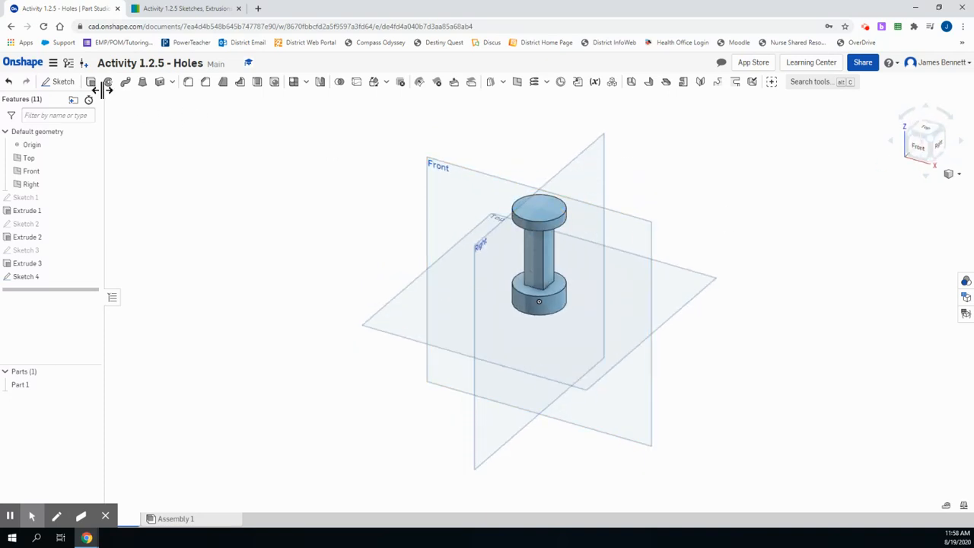
left_click(91, 81)
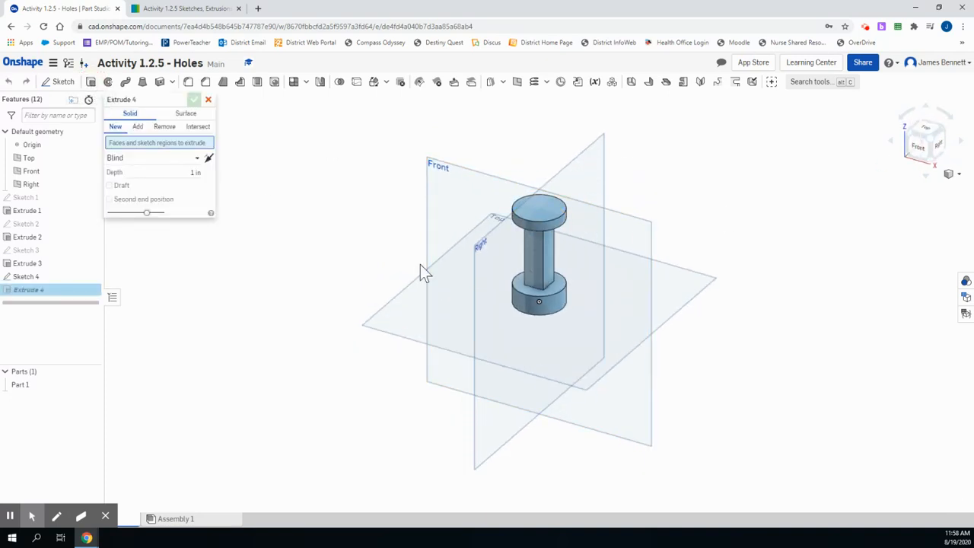
left_click(535, 269)
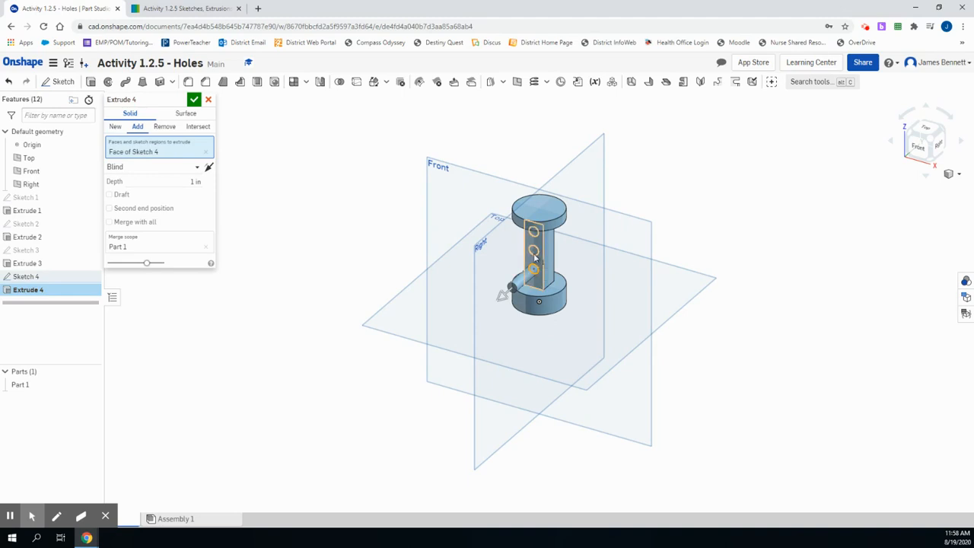
left_click(534, 253)
left_click(534, 236)
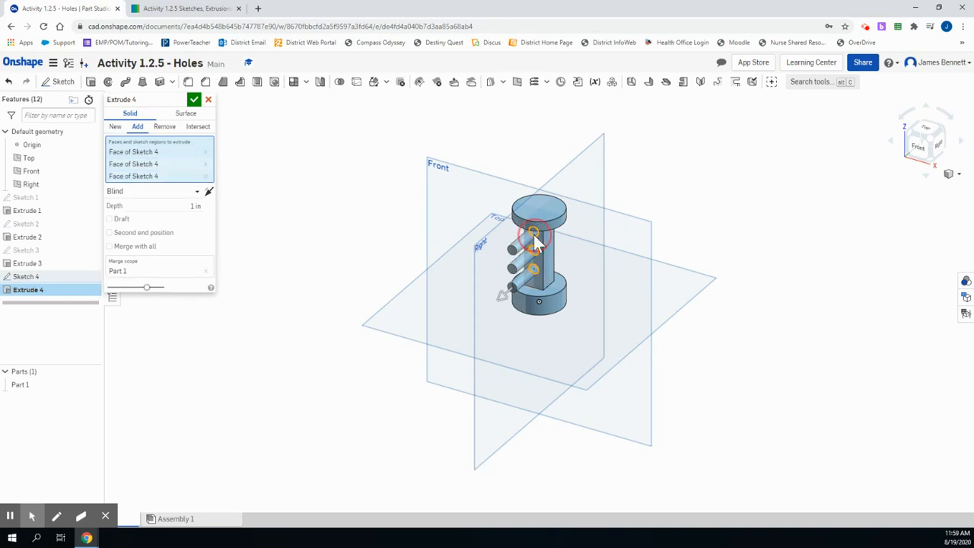
left_click(532, 241)
left_click(533, 241)
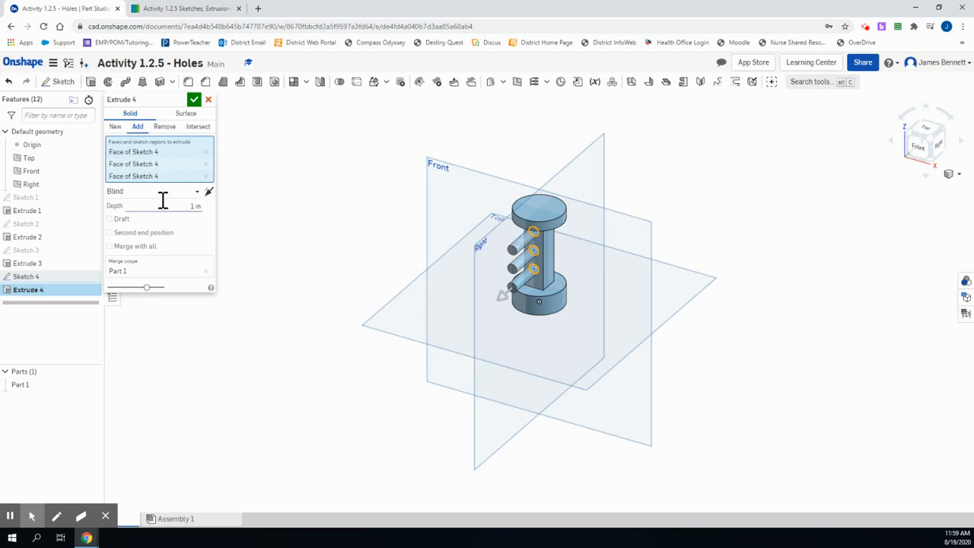
Set the extrusion to remove material with a blind depth of 1 in, accept the three through holes and compare the part with the reference drawing
left_click(178, 9)
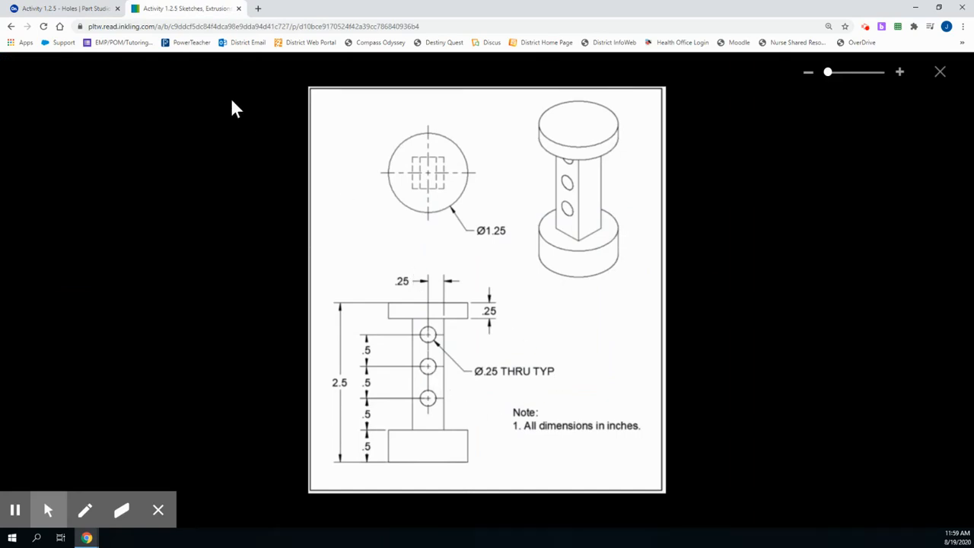
left_click(86, 11)
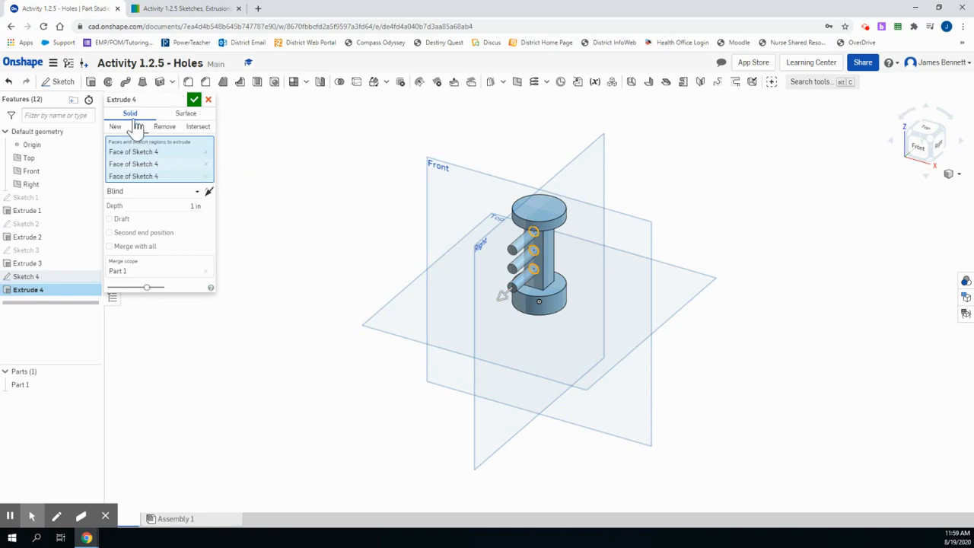
left_click(165, 128)
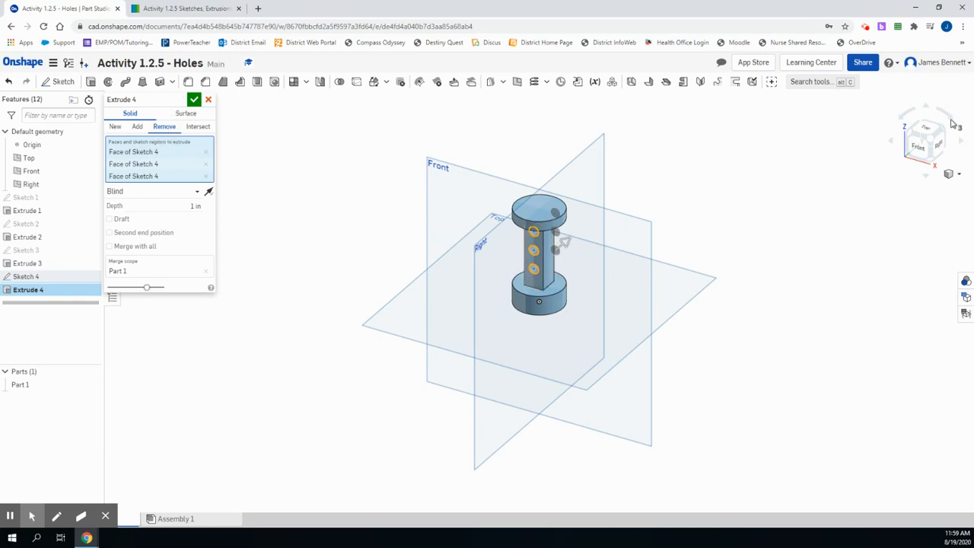
left_click(946, 131)
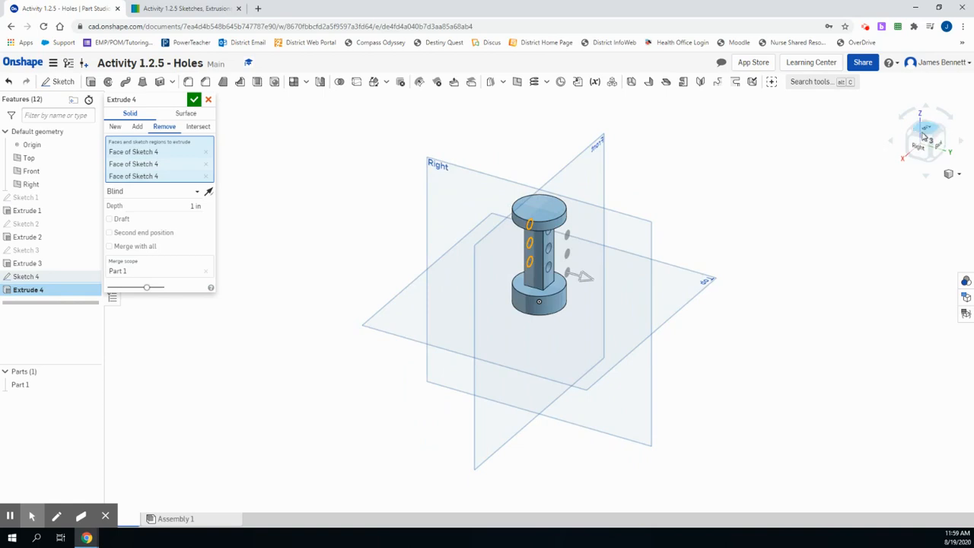
left_click(914, 137)
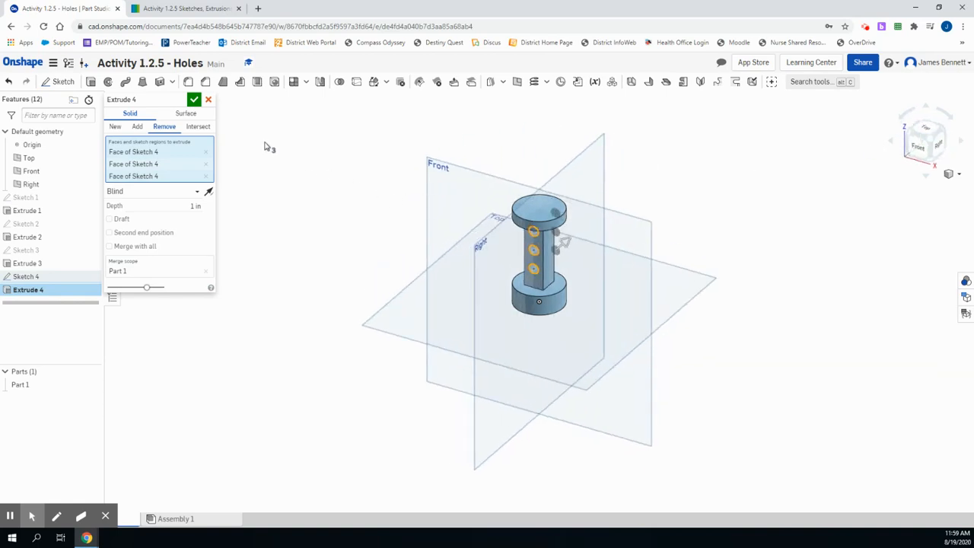
left_click(195, 101)
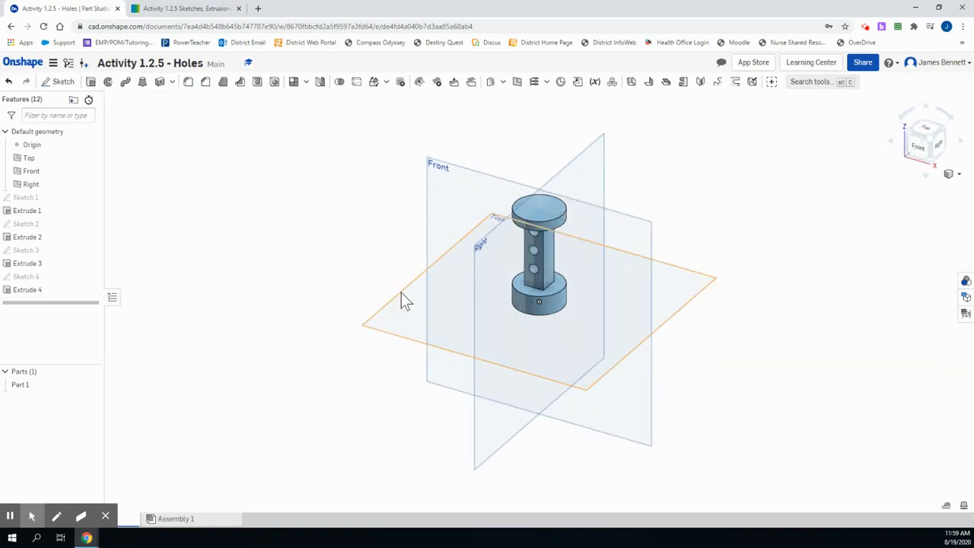
left_click(185, 9)
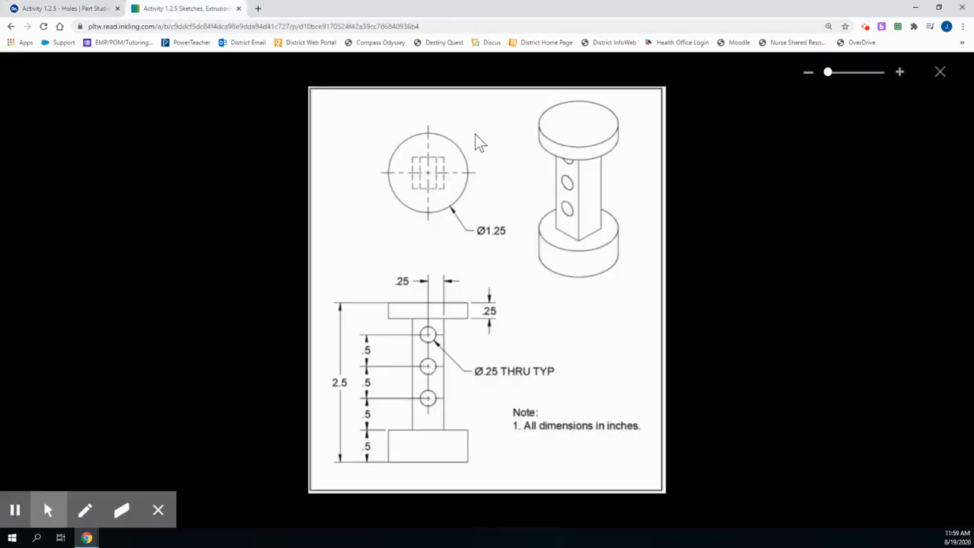
left_click(92, 9)
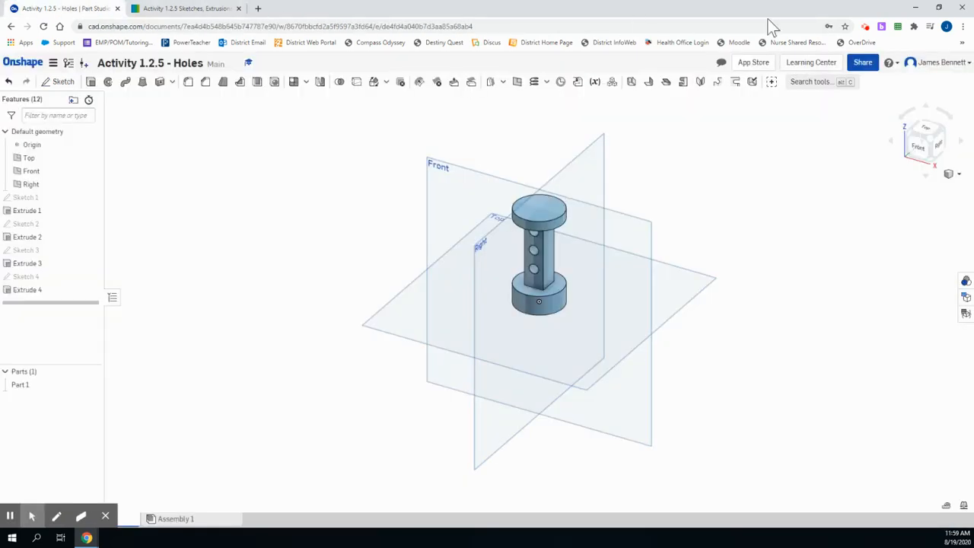